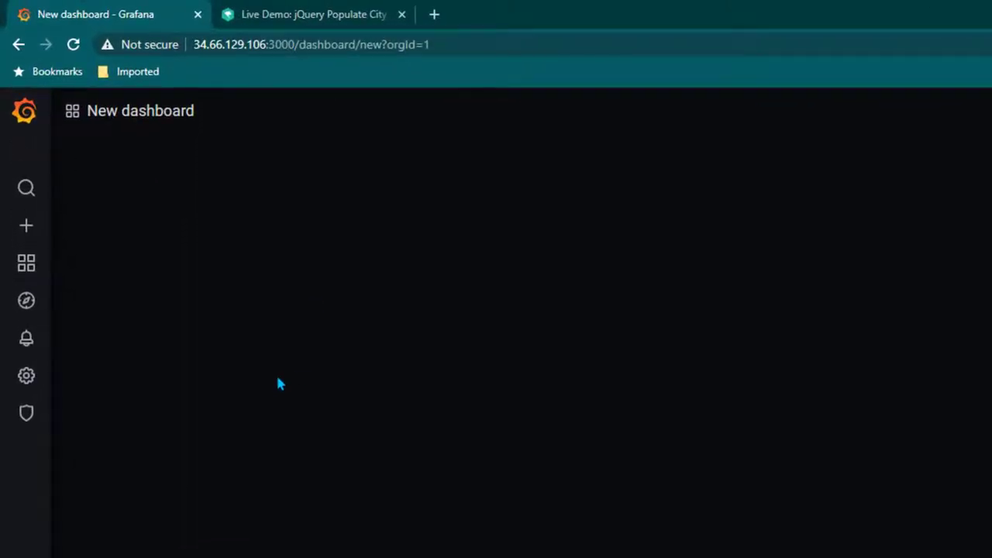
In the jQuery live demo page, compare the city options offered when the country is India and when it is United States.
{"action": "left_click", "coordinate": [299, 11]}
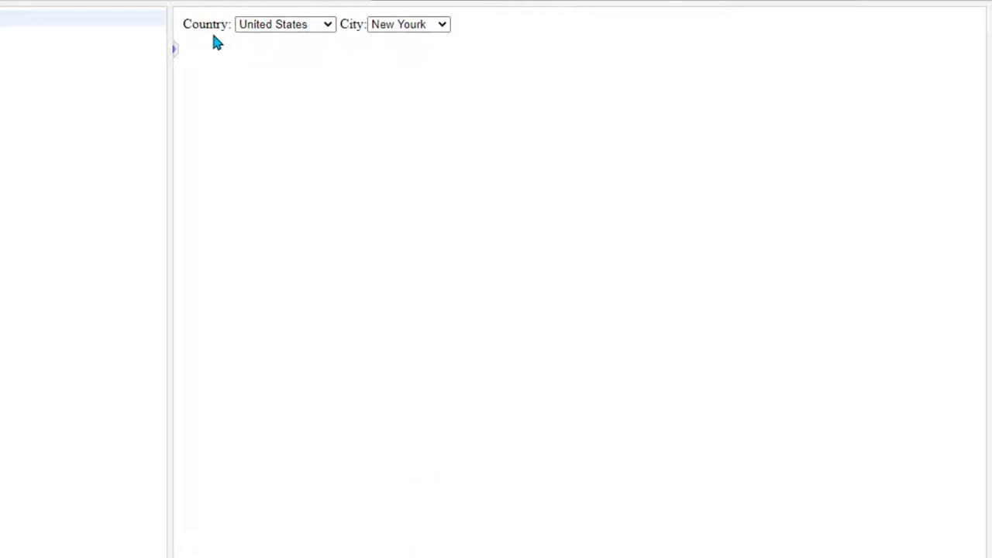
{"action": "left_click", "coordinate": [304, 28]}
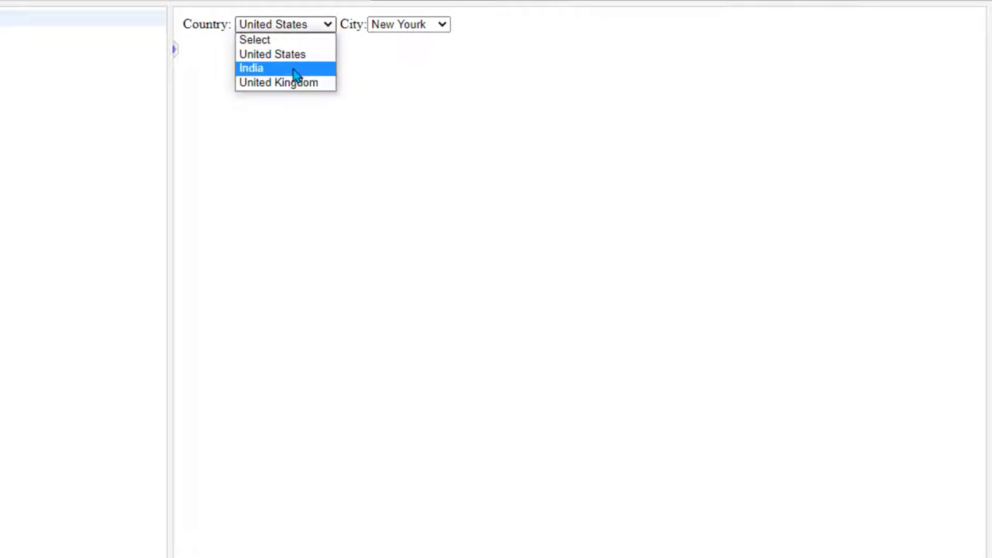
{"action": "left_click", "coordinate": [294, 69]}
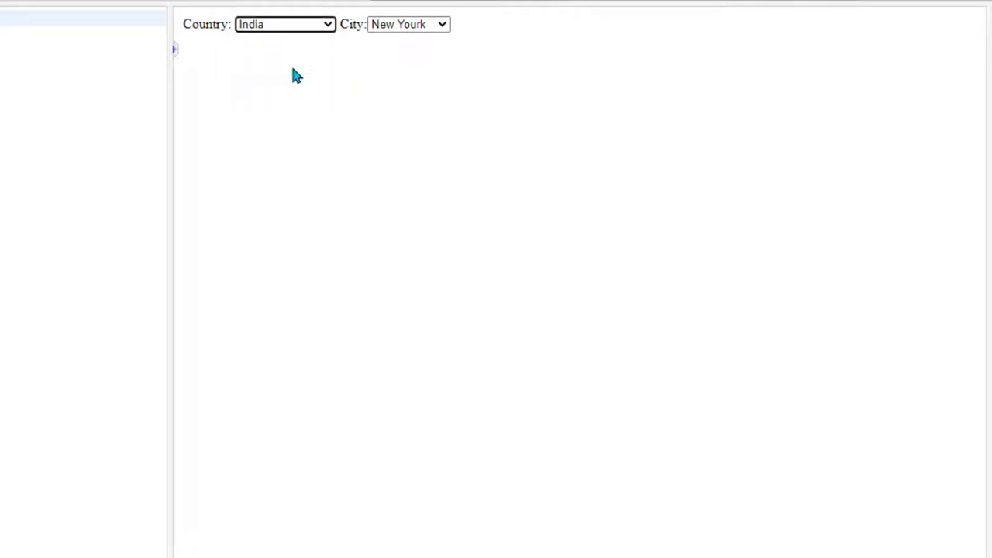
{"action": "left_click", "coordinate": [399, 25]}
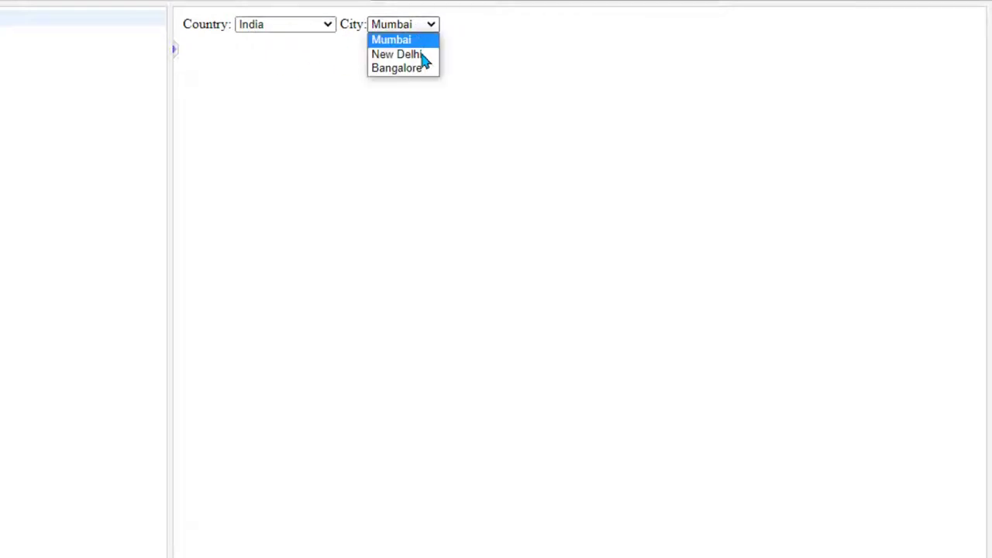
{"action": "left_click", "coordinate": [321, 25]}
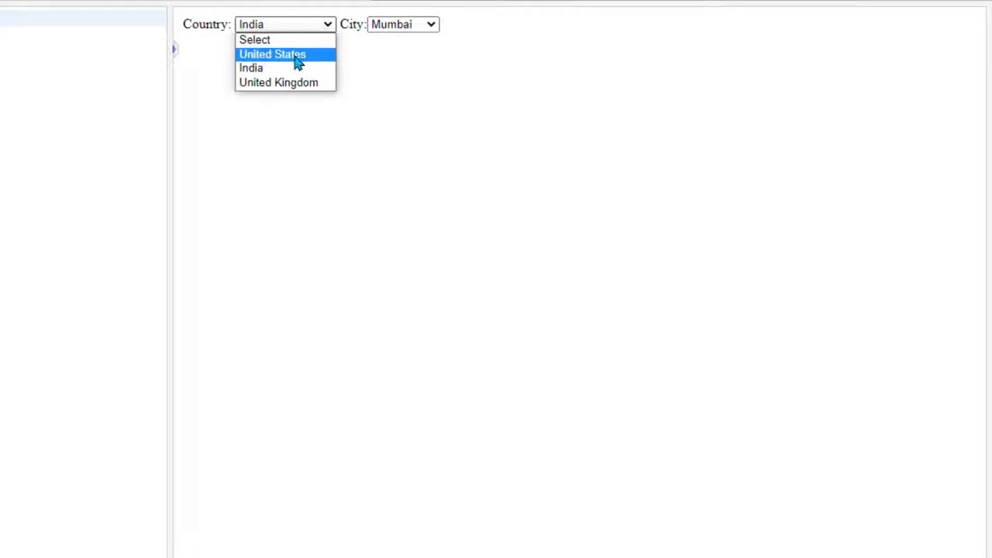
{"action": "left_click", "coordinate": [296, 54]}
{"action": "left_click", "coordinate": [423, 25]}
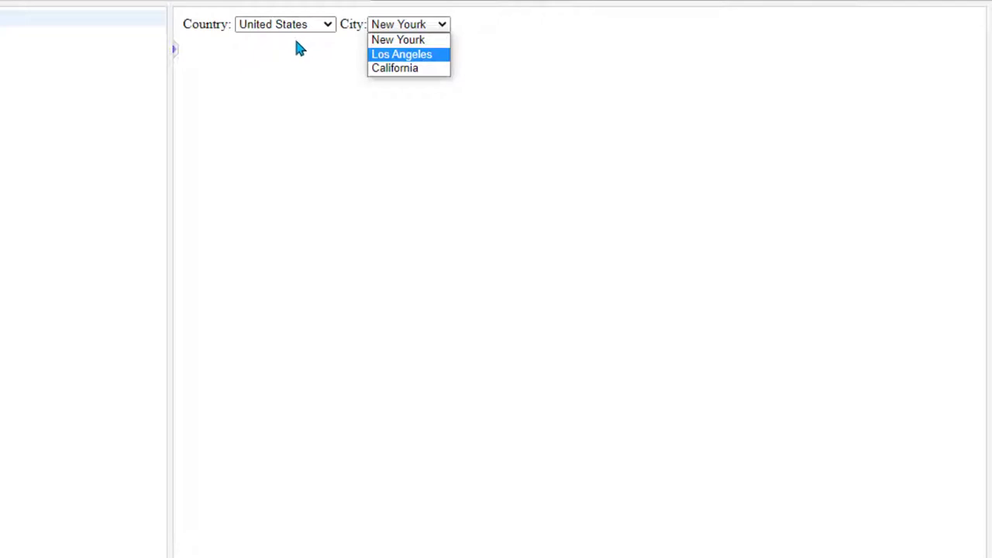
{"action": "left_click", "coordinate": [317, 111]}
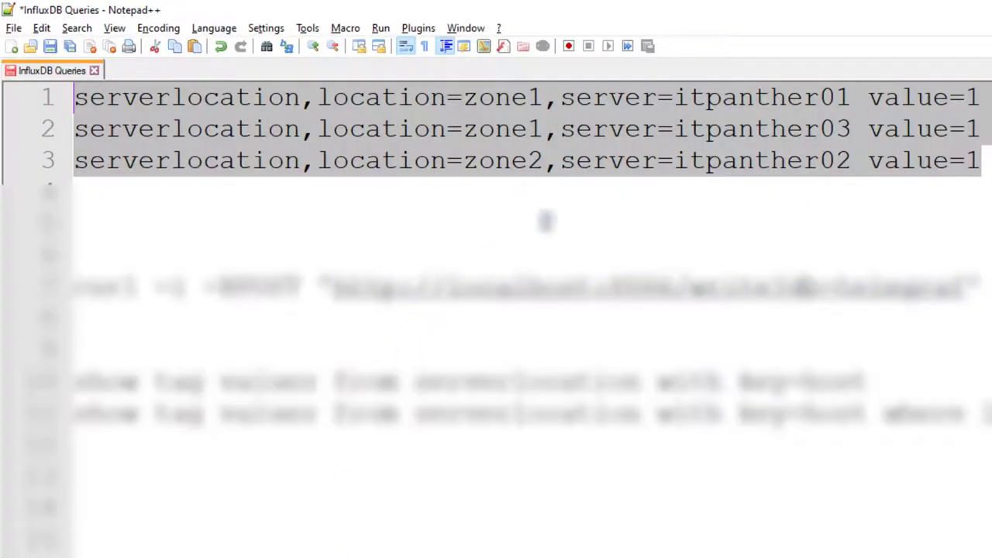
Examine the three serverlocation lines in the InfluxDB Queries file in Notepad++, including their measurement name.
{"action": "left_click", "coordinate": [532, 204]}
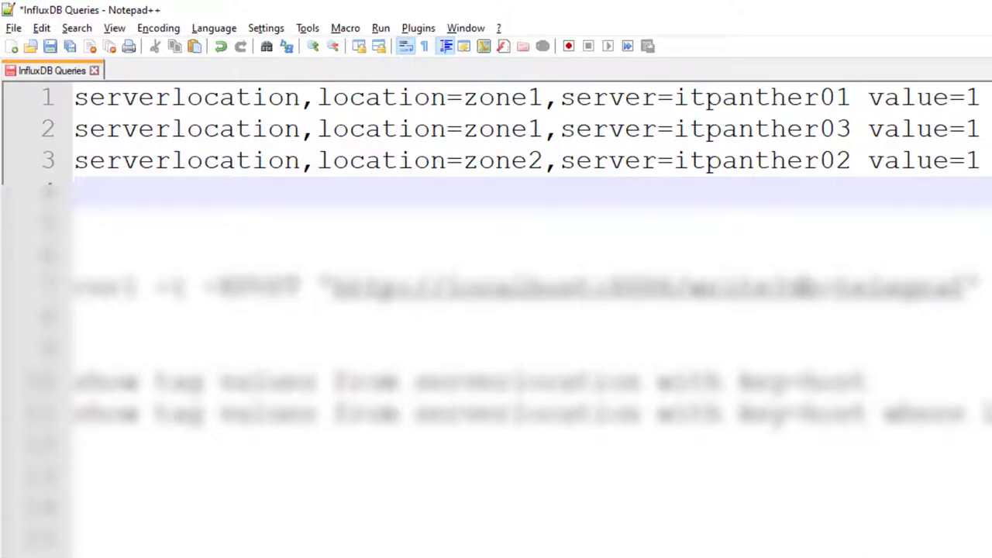
{"action": "left_click_drag", "start_coordinate": [116, 192], "coordinate": [41, 96]}
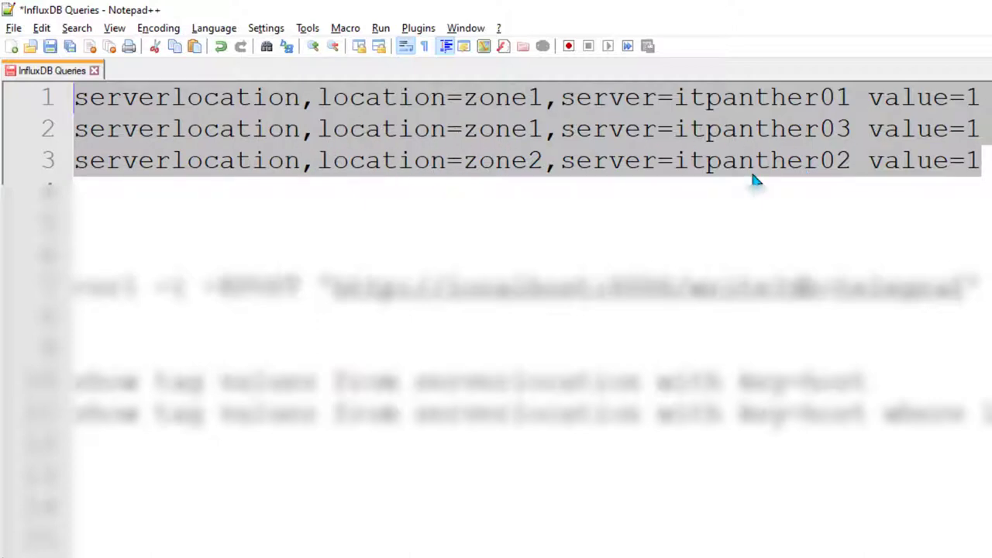
{"action": "left_click", "coordinate": [232, 184]}
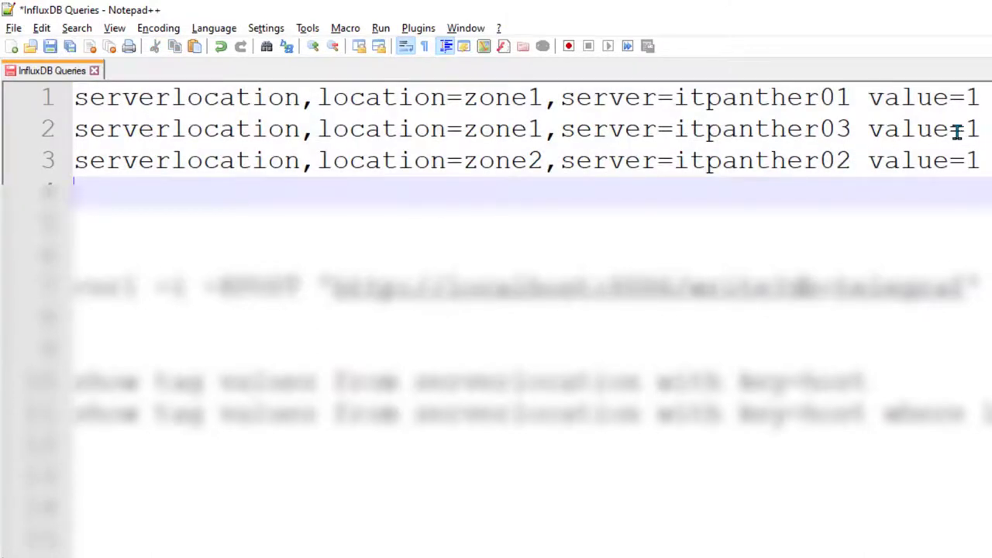
{"action": "double_click", "coordinate": [186, 97]}
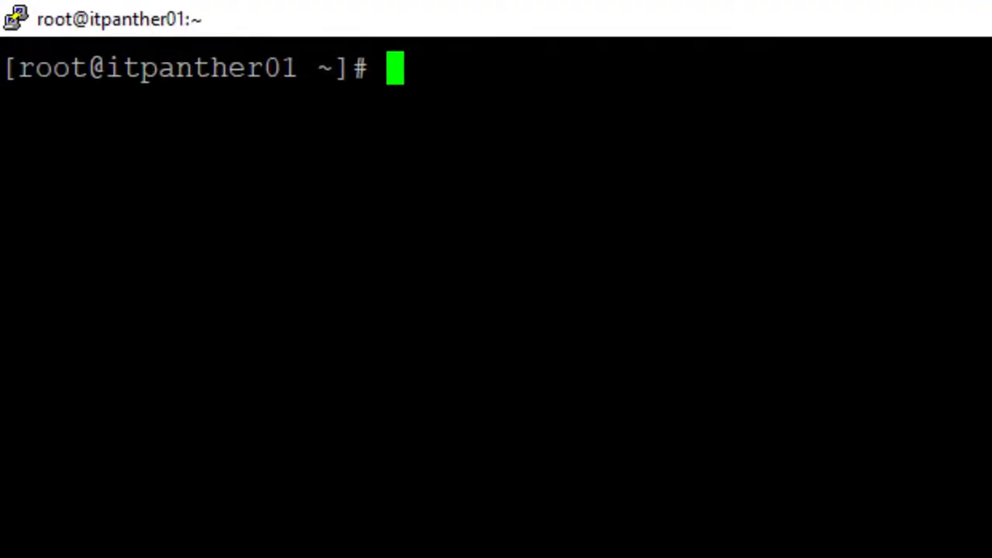
Start the influx shell in the server's terminal and list the databases with show databases.
{"action": "type", "text": "influx"}
{"action": "key", "text": "Return"}
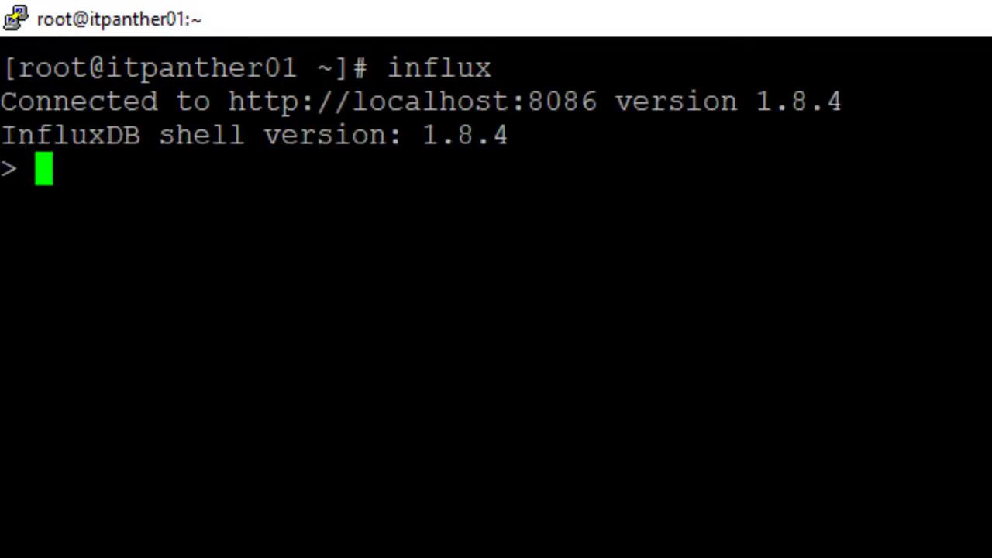
{"action": "type", "text": "show data"}
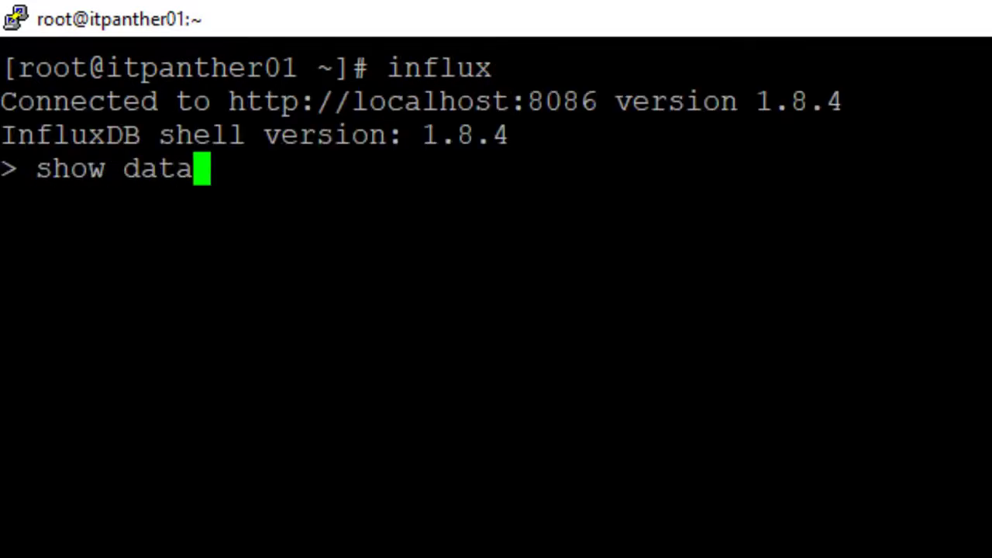
{"action": "type", "text": "bases"}
{"action": "key", "text": "Return"}
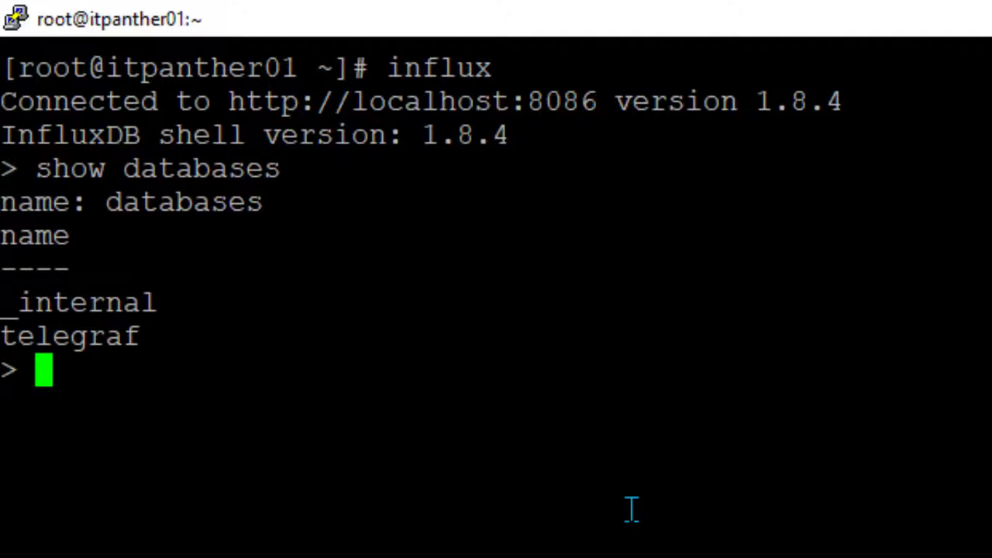
Select the telegraf database and list its measurements with show measurements.
{"action": "type", "text": "use telegraf"}
{"action": "key", "text": "Return"}
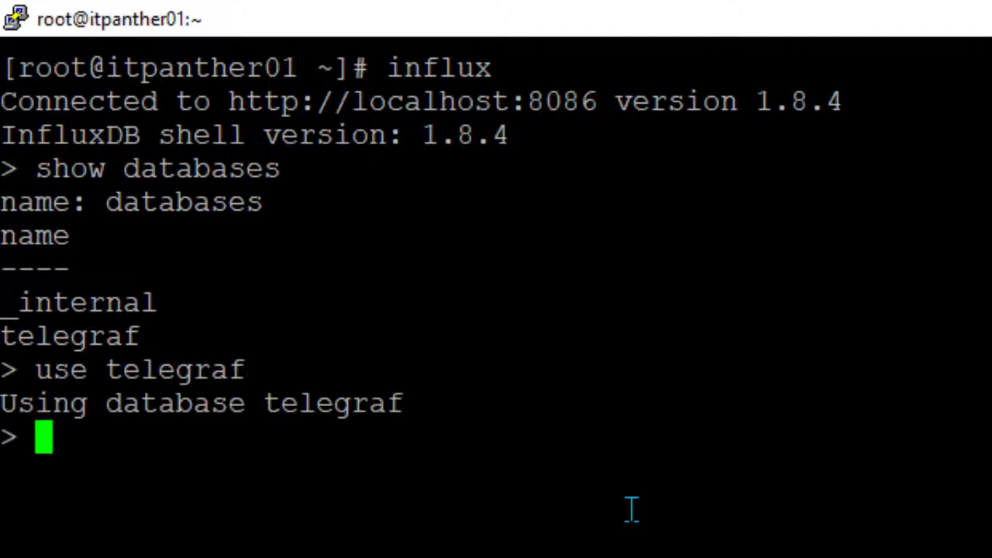
{"action": "type", "text": "show measurements"}
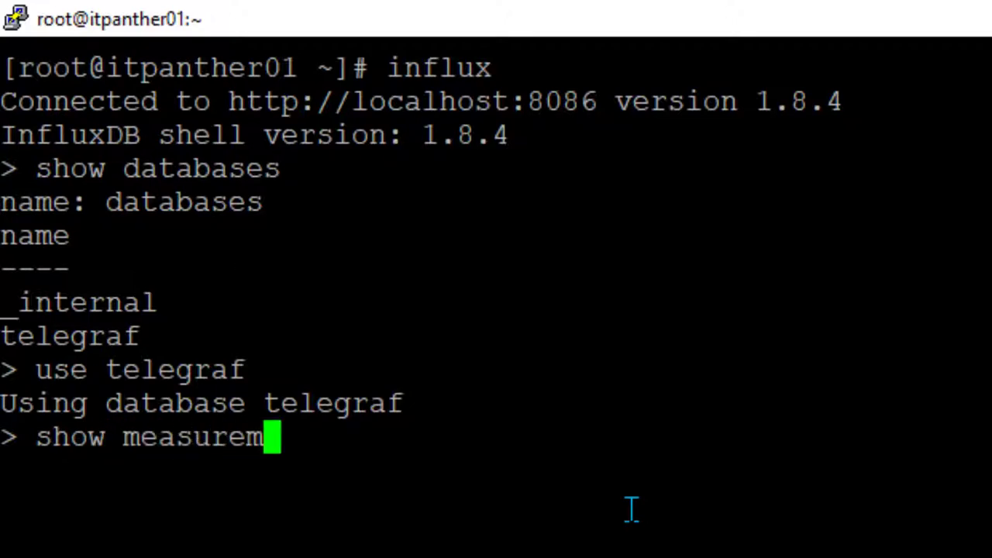
{"action": "key", "text": "Return"}
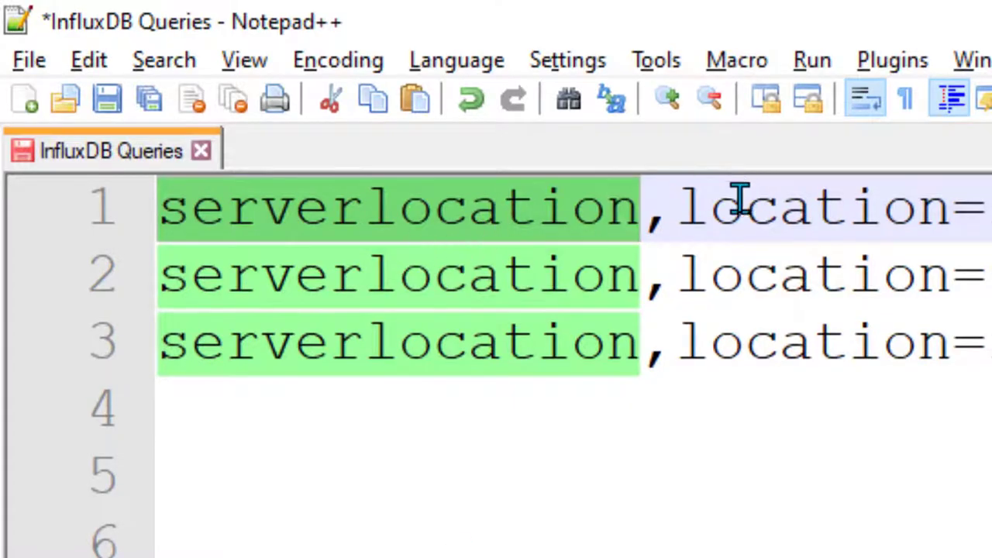
Review the location and server tags in Notepad++ and copy the three serverlocation lines.
{"action": "left_click_drag", "start_coordinate": [682, 208], "coordinate": [991, 213]}
{"action": "left_click_drag", "start_coordinate": [858, 216], "coordinate": [991, 215]}
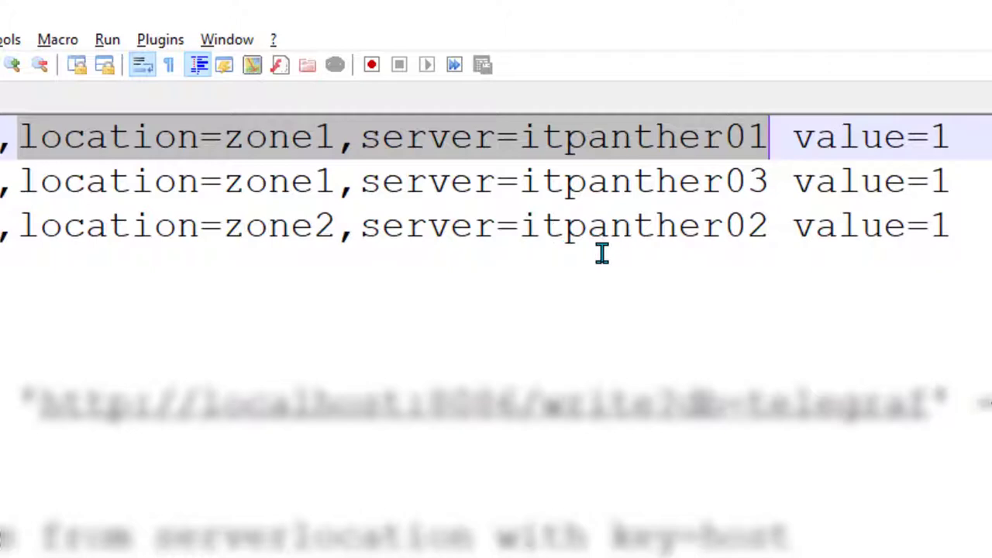
{"action": "key", "text": "ctrl+a"}
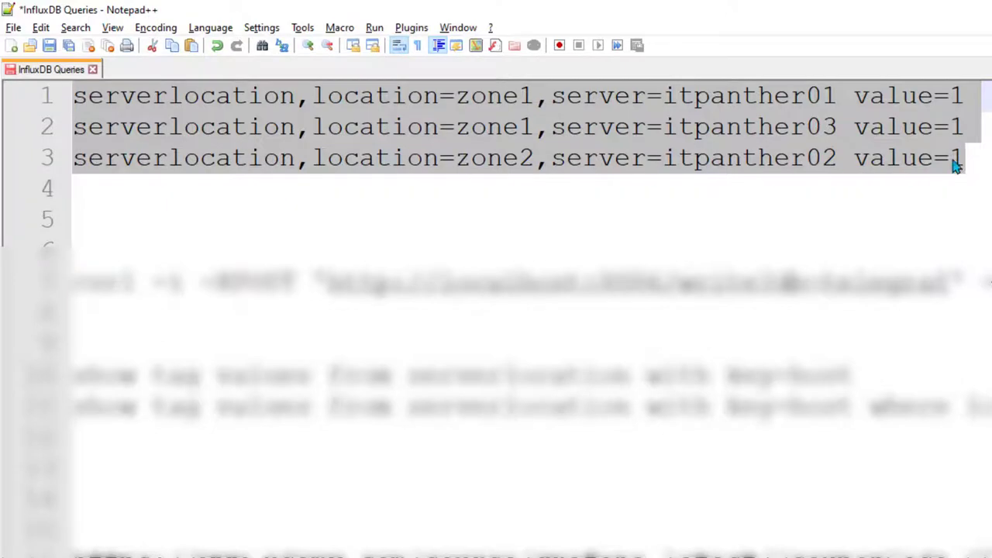
{"action": "left_click_drag", "start_coordinate": [973, 157], "coordinate": [26, 91]}
{"action": "key", "text": "ctrl+c"}
Switch to the PuTTY terminal, exit the influx shell and clear the screen.
{"action": "key", "text": "alt+Tab"}
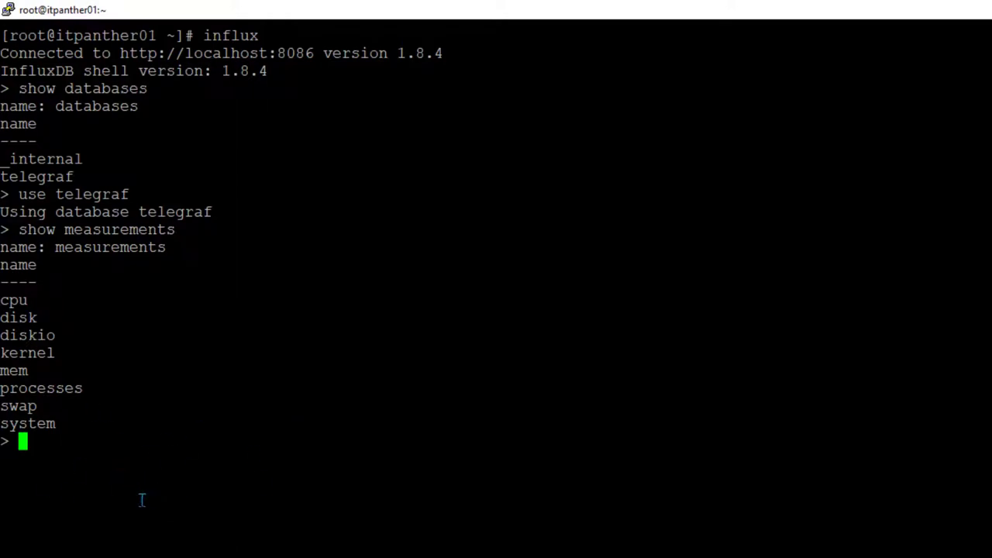
{"action": "key", "text": "ctrl+d"}
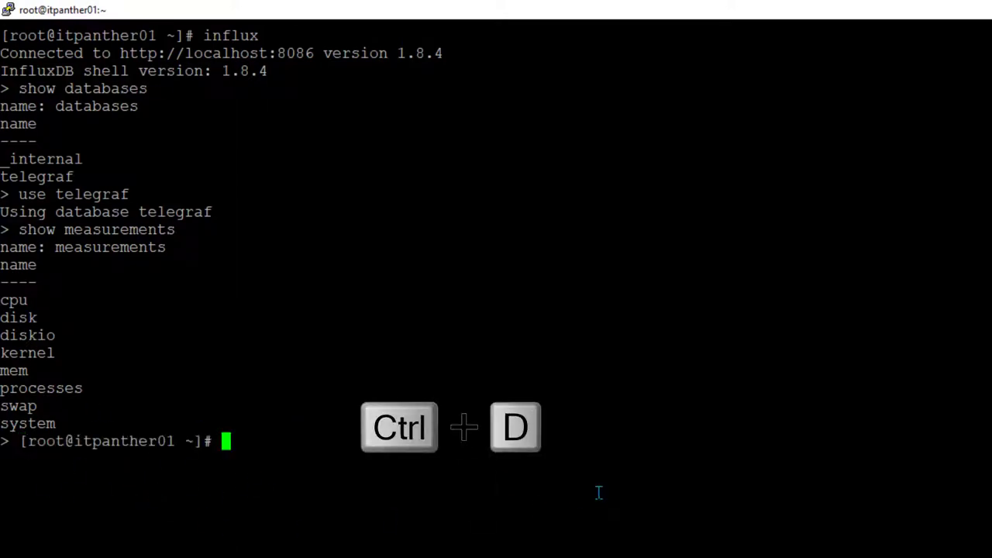
{"action": "type", "text": "clear"}
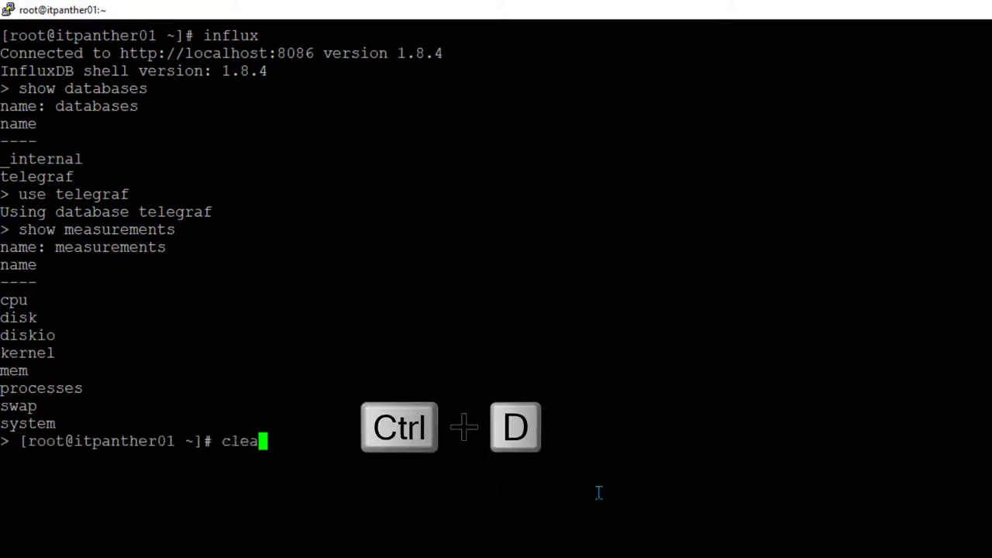
{"action": "key", "text": "Return"}
Create /tmp/server.txt in vi with the three copied serverlocation lines, then save and quit.
{"action": "type", "text": "vi "}
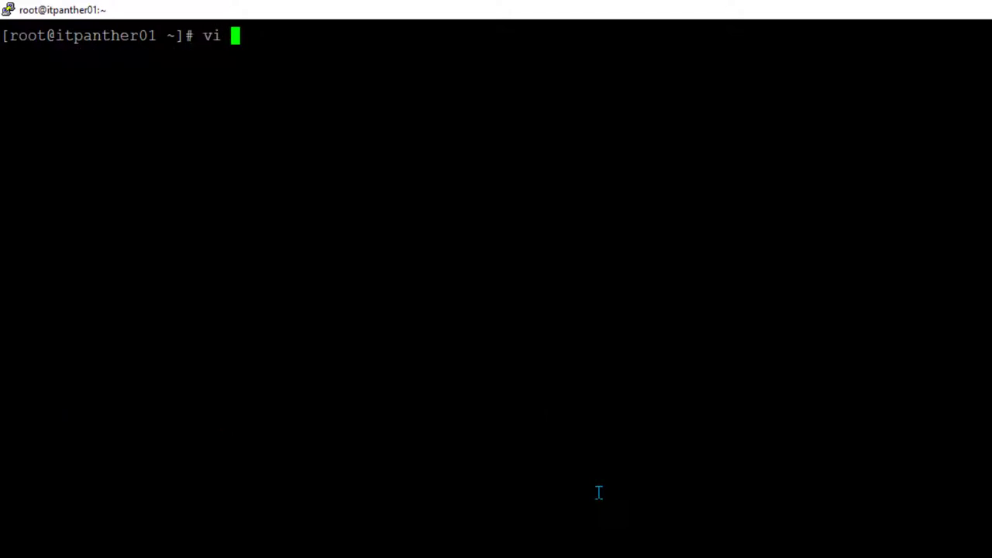
{"action": "type", "text": "/tmp/"}
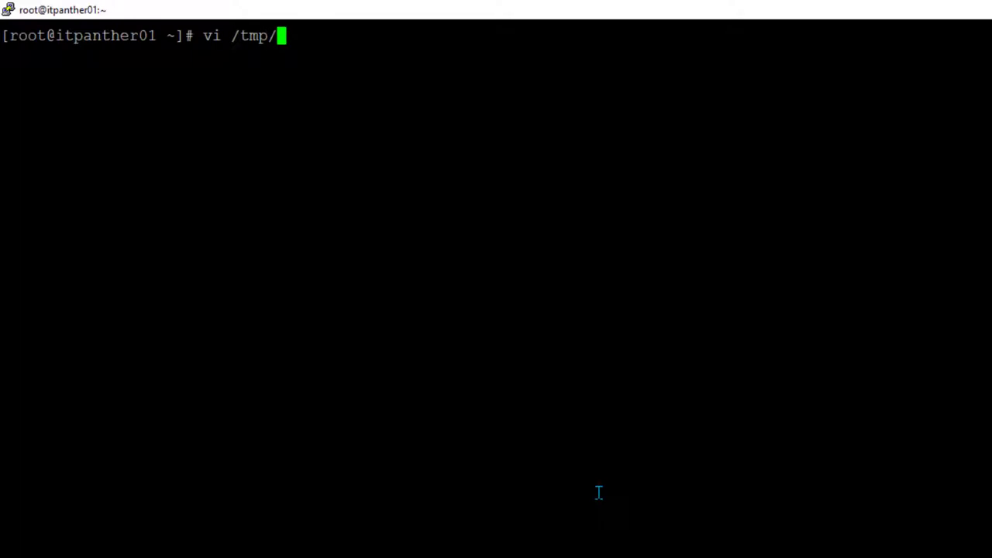
{"action": "type", "text": "server.txt"}
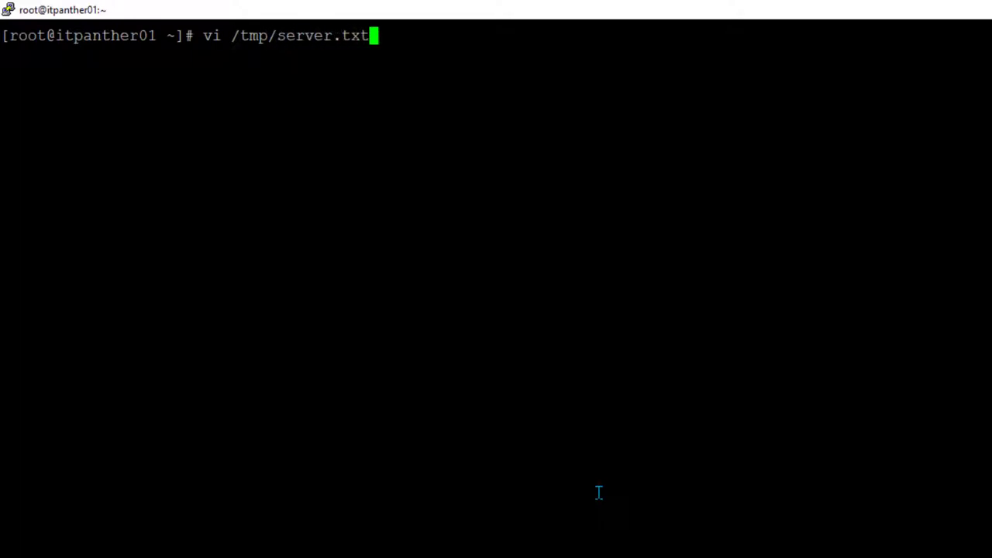
{"action": "key", "text": "Return"}
{"action": "right_click", "coordinate": [245, 211]}
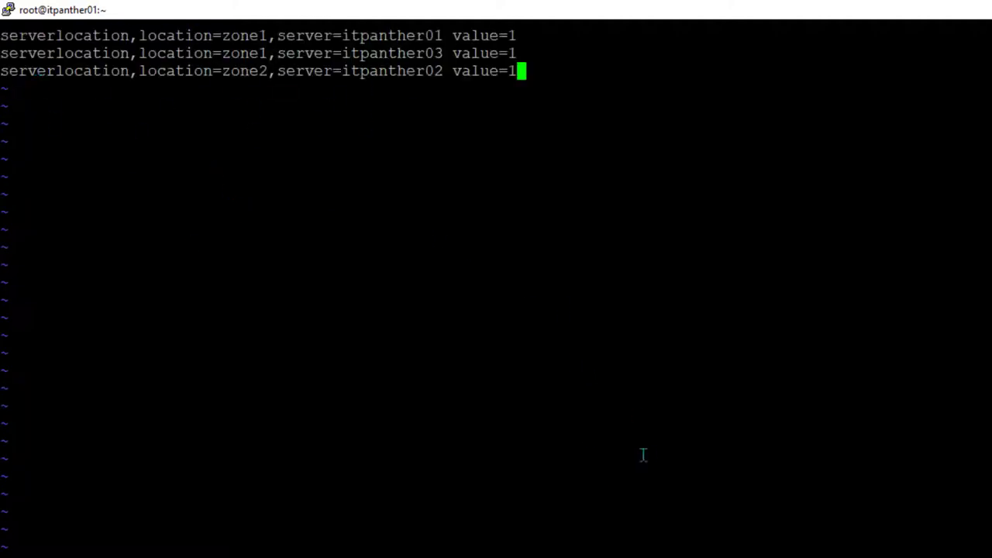
{"action": "key", "text": "Escape"}
{"action": "type", "text": ":wq"}
{"action": "key", "text": "Return"}
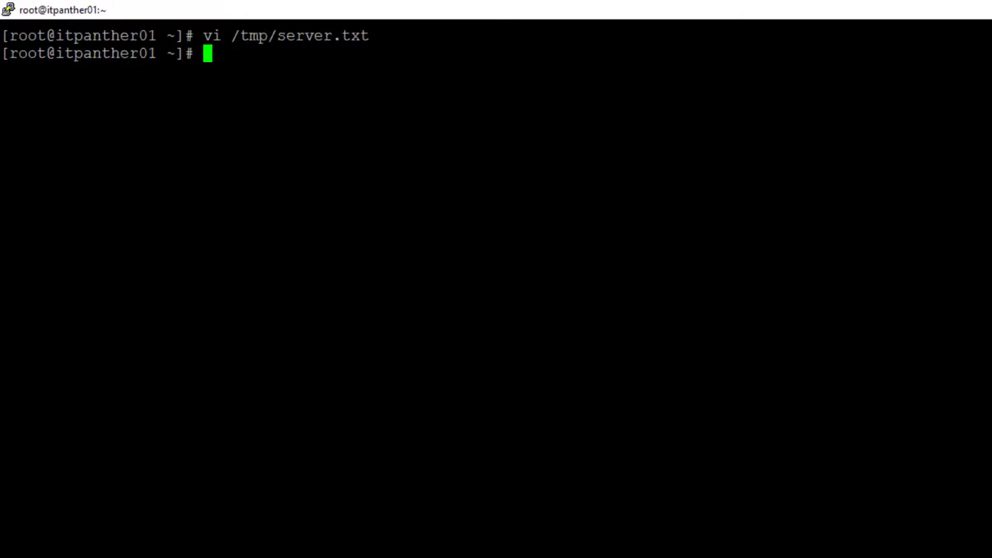
Switch to Notepad++ and examine the measurement name, location and server tags, and value field in the three serverlocation lines.
{"action": "key", "text": "alt+Tab"}
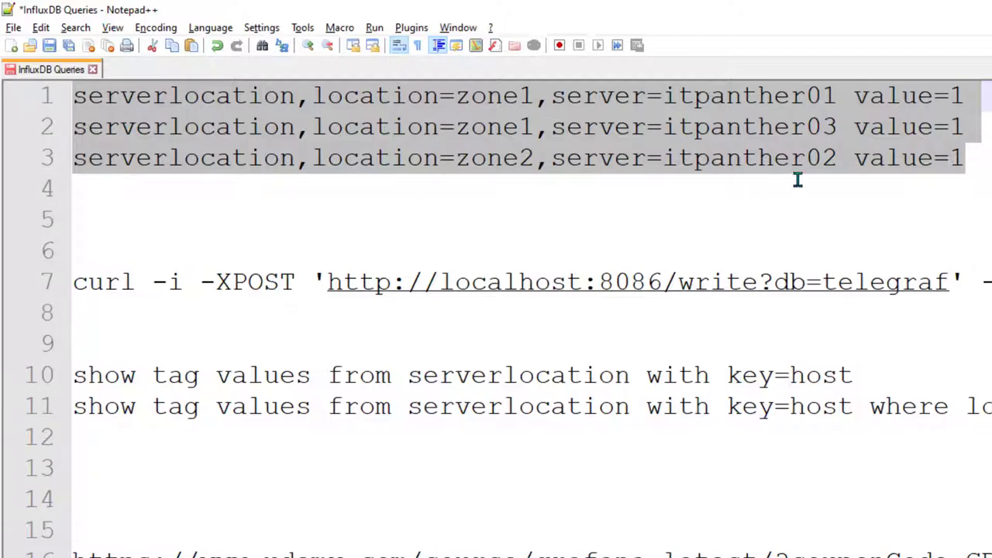
{"action": "left_click", "coordinate": [823, 169]}
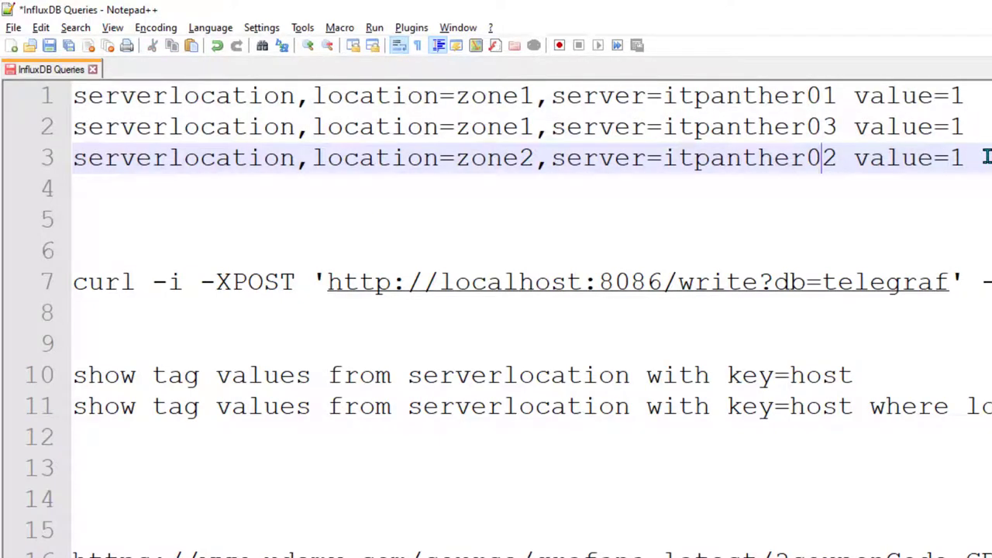
{"action": "left_click_drag", "start_coordinate": [986, 157], "coordinate": [69, 97]}
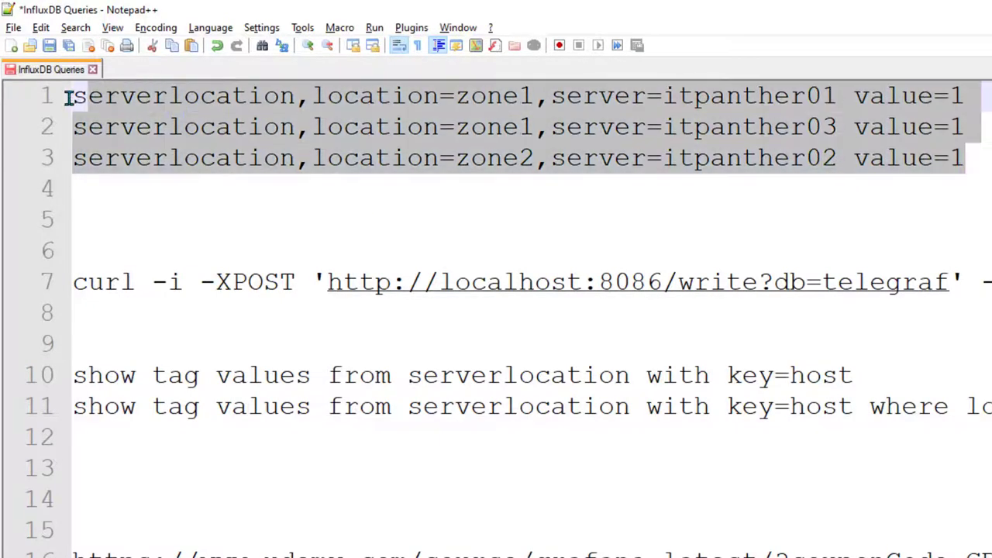
{"action": "left_click", "coordinate": [254, 149]}
{"action": "double_click", "coordinate": [177, 98]}
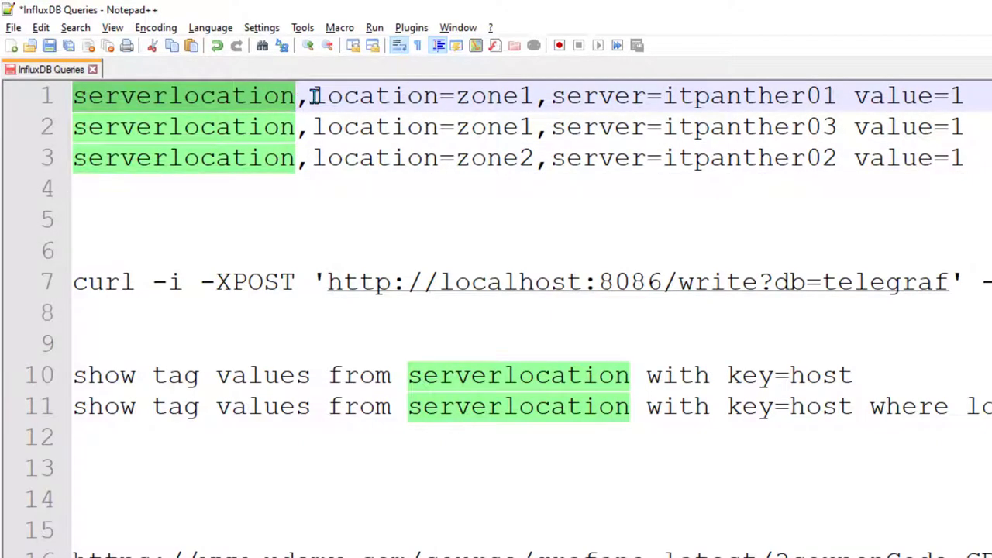
{"action": "left_click_drag", "start_coordinate": [312, 95], "coordinate": [835, 96]}
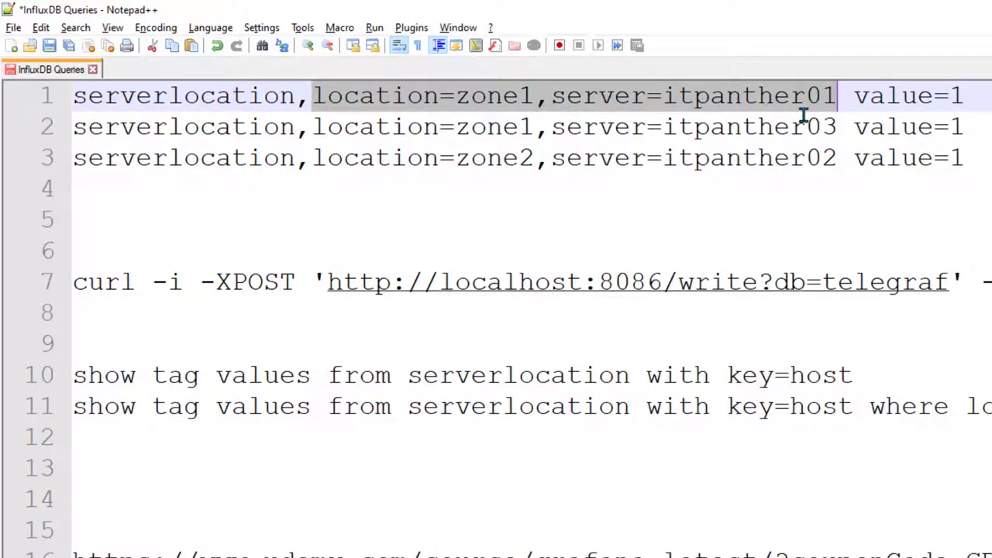
{"action": "left_click", "coordinate": [837, 95]}
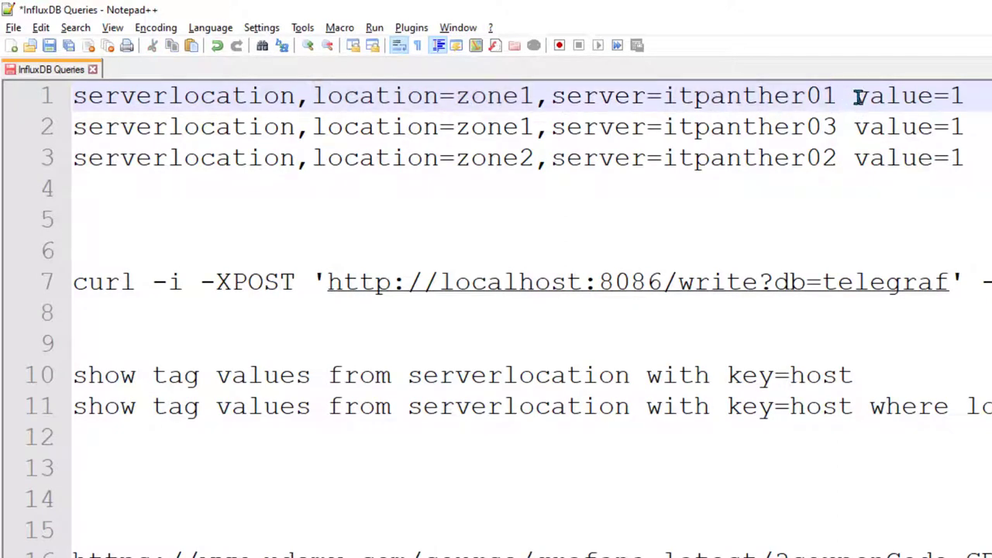
{"action": "left_click_drag", "start_coordinate": [855, 95], "coordinate": [980, 96]}
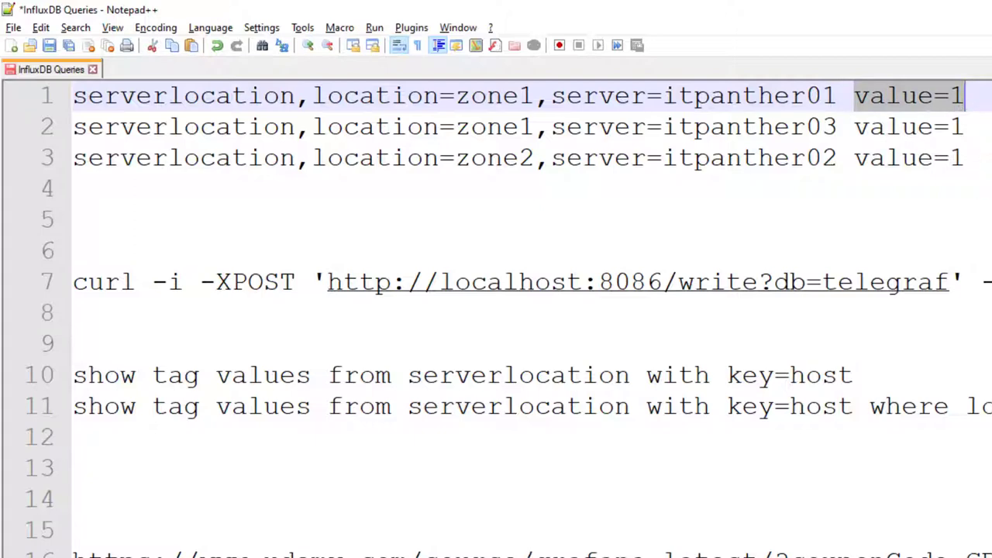
{"action": "left_click", "coordinate": [985, 156]}
{"action": "left_click", "coordinate": [23, 99], "text": "shift"}
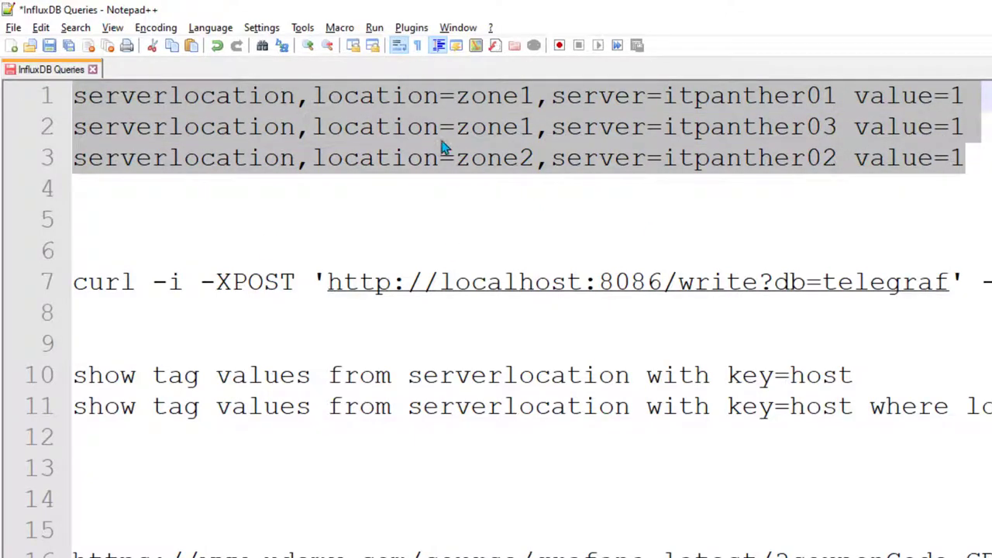
Examine the curl command's POST method, localhost:8086 write URL, telegraf database parameter and --data-binary option.
{"action": "left_click", "coordinate": [984, 155]}
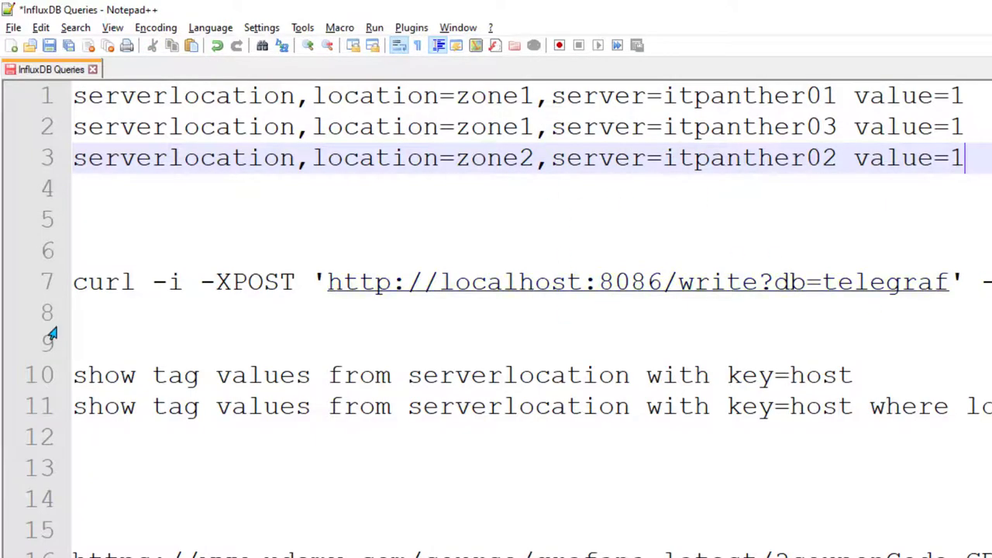
{"action": "left_click_drag", "start_coordinate": [77, 284], "coordinate": [295, 282]}
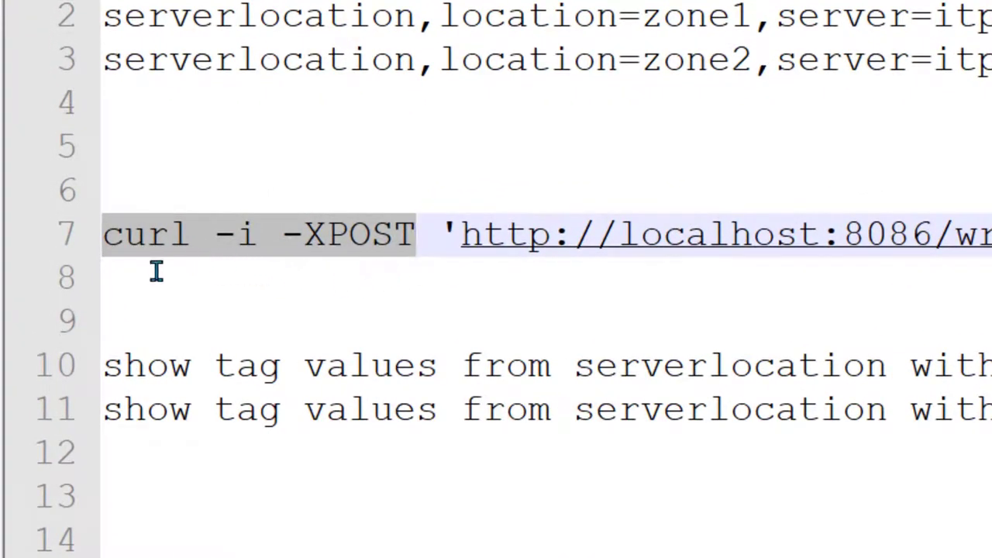
{"action": "left_click", "coordinate": [120, 263]}
{"action": "left_click_drag", "start_coordinate": [107, 234], "coordinate": [416, 235]}
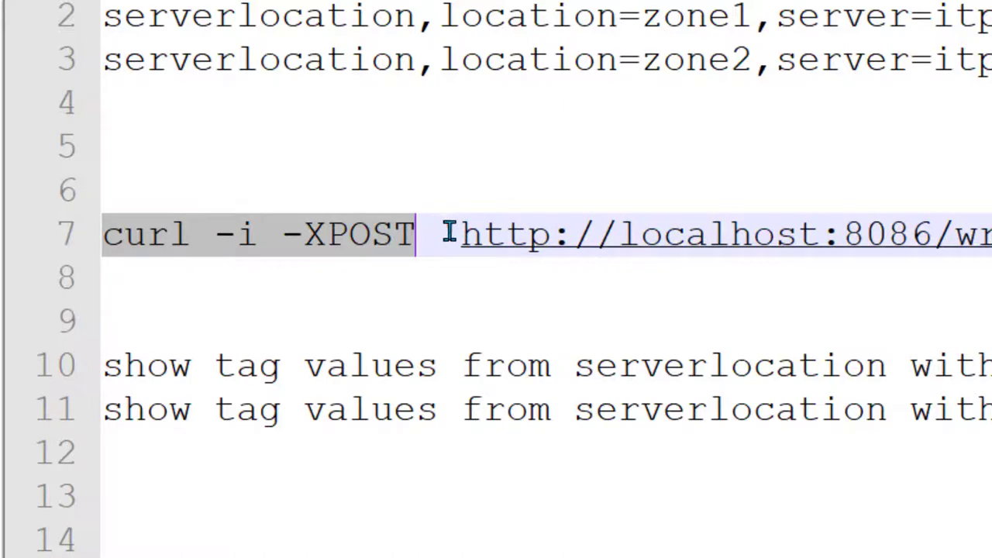
{"action": "left_click_drag", "start_coordinate": [460, 235], "coordinate": [509, 259]}
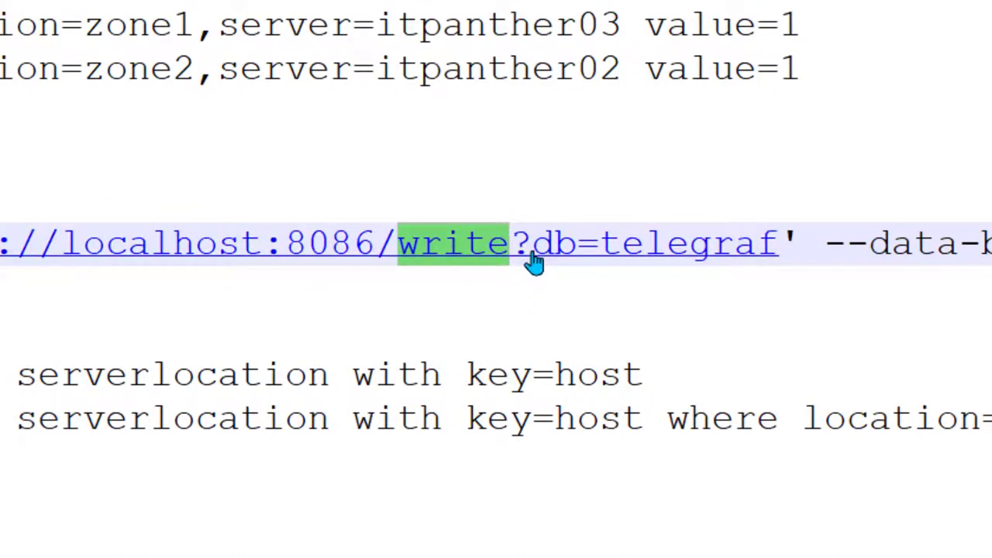
{"action": "left_click_drag", "start_coordinate": [535, 262], "coordinate": [570, 261]}
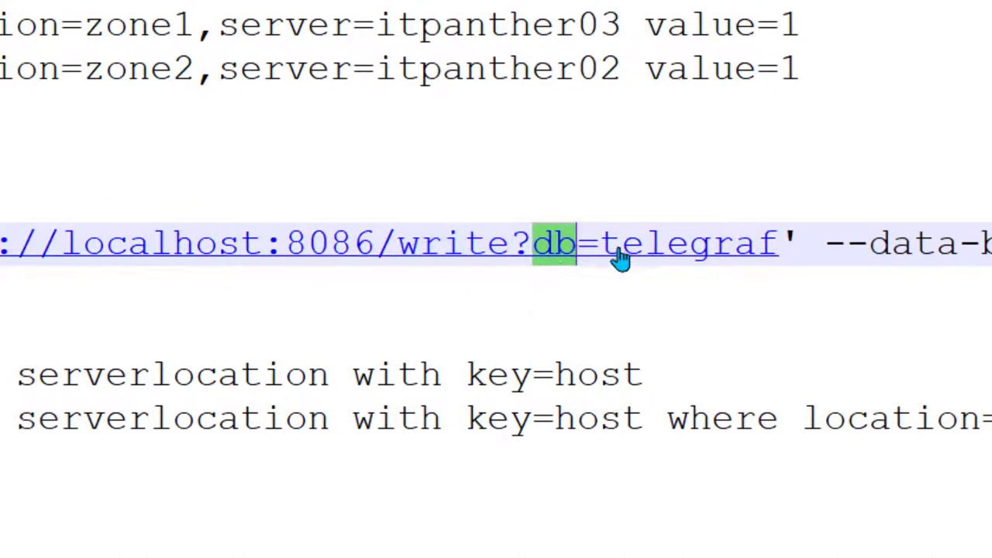
{"action": "left_click", "coordinate": [829, 246]}
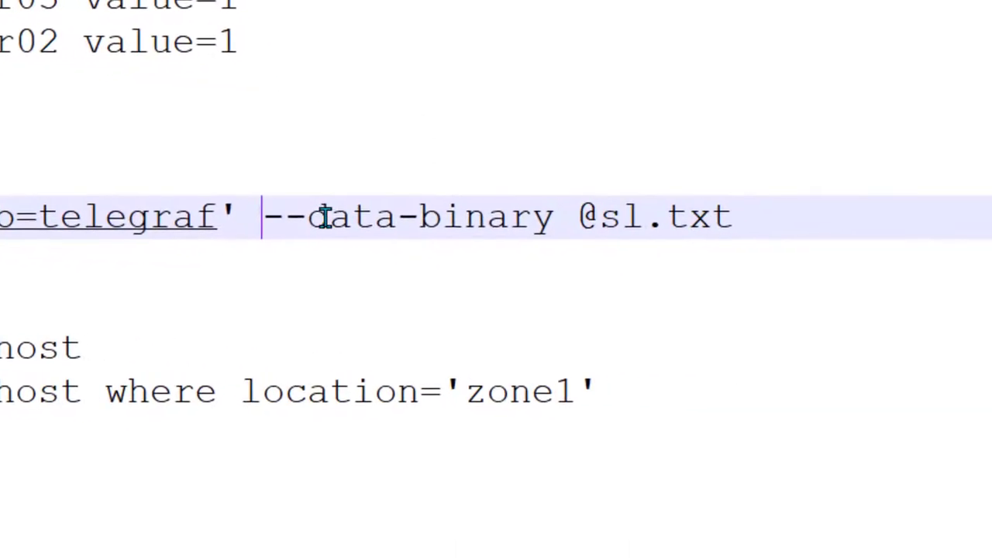
{"action": "left_click_drag", "start_coordinate": [262, 217], "coordinate": [594, 224]}
Replace the sl.txt file name in the curl command with the path /tmp/server.txt copied from the terminal.
{"action": "left_click", "coordinate": [732, 219]}
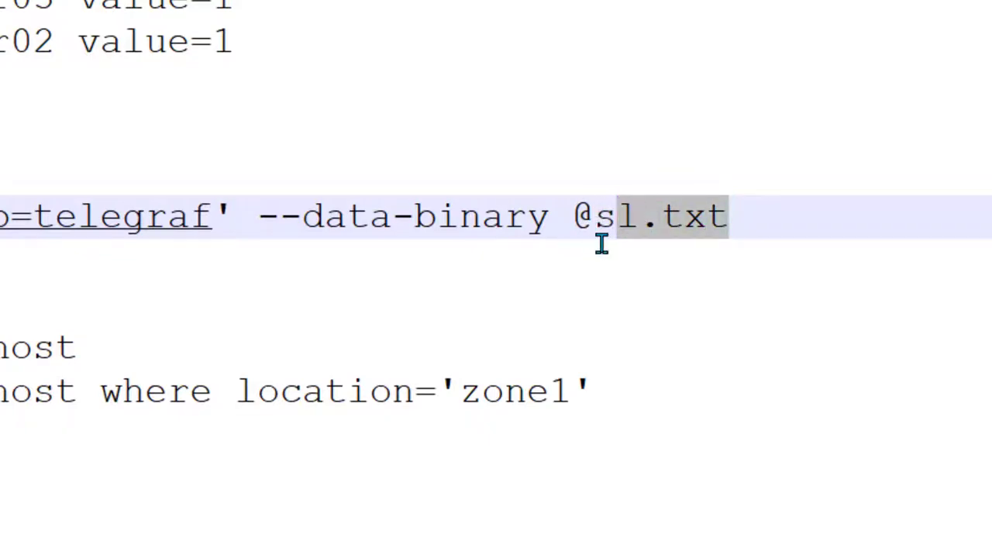
{"action": "key", "text": "BackSpace"}
{"action": "key", "text": "BackSpace"}
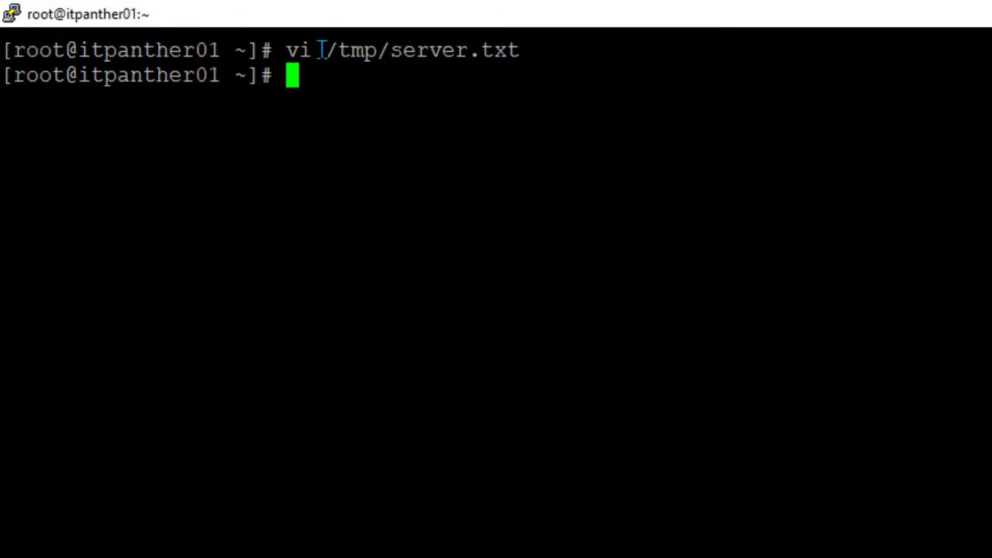
{"action": "left_click_drag", "start_coordinate": [329, 50], "coordinate": [516, 48]}
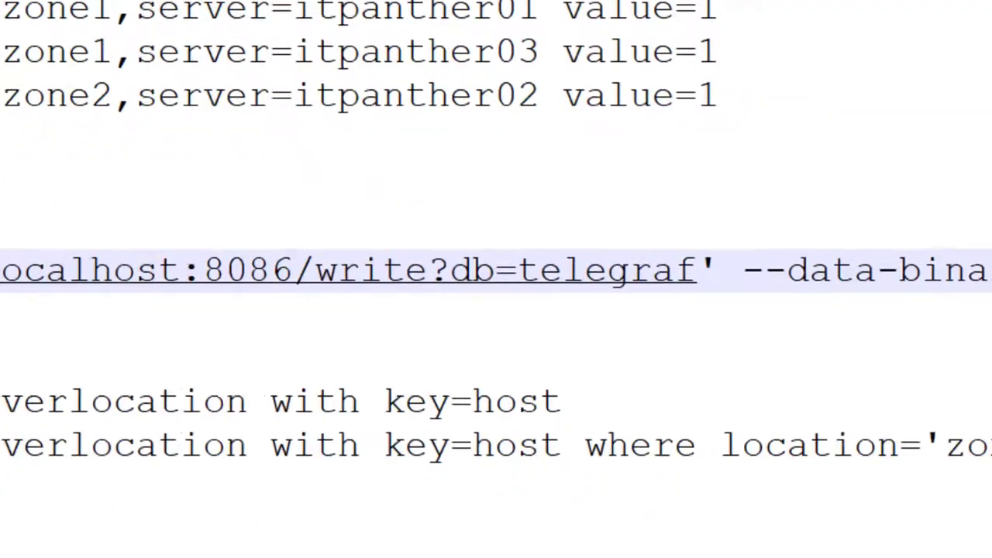
{"action": "type", "text": "/tmp/server.txt"}
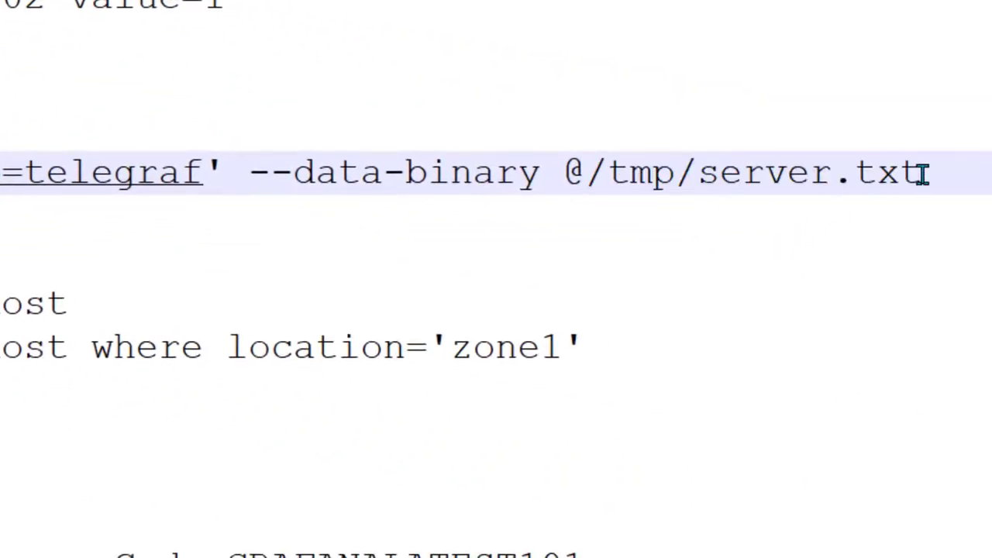
Copy the full curl command from Notepad++ and run it in the PuTTY terminal to write /tmp/server.txt into telegraf.
{"action": "left_click_drag", "start_coordinate": [923, 174], "coordinate": [2, 183]}
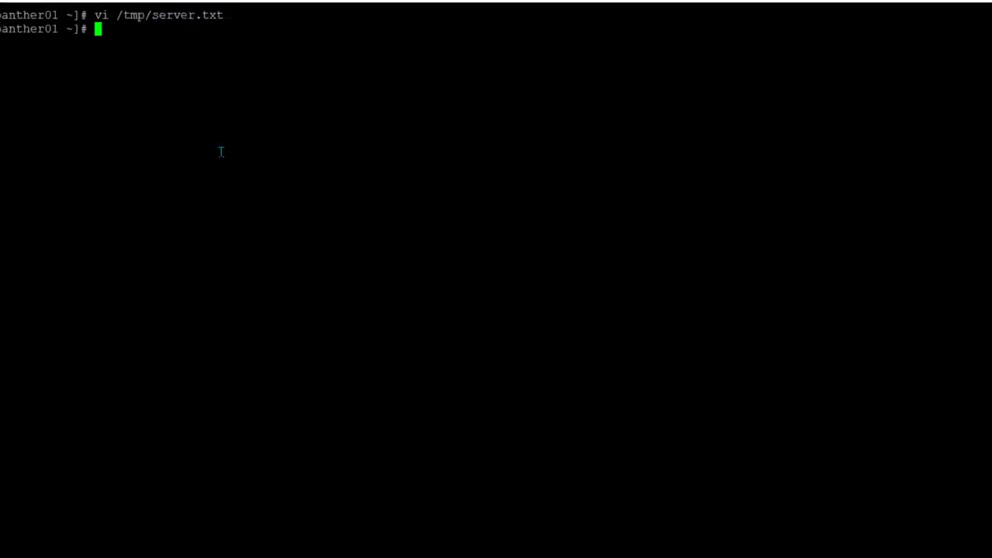
{"action": "right_click", "coordinate": [220, 150]}
{"action": "key", "text": "Return"}
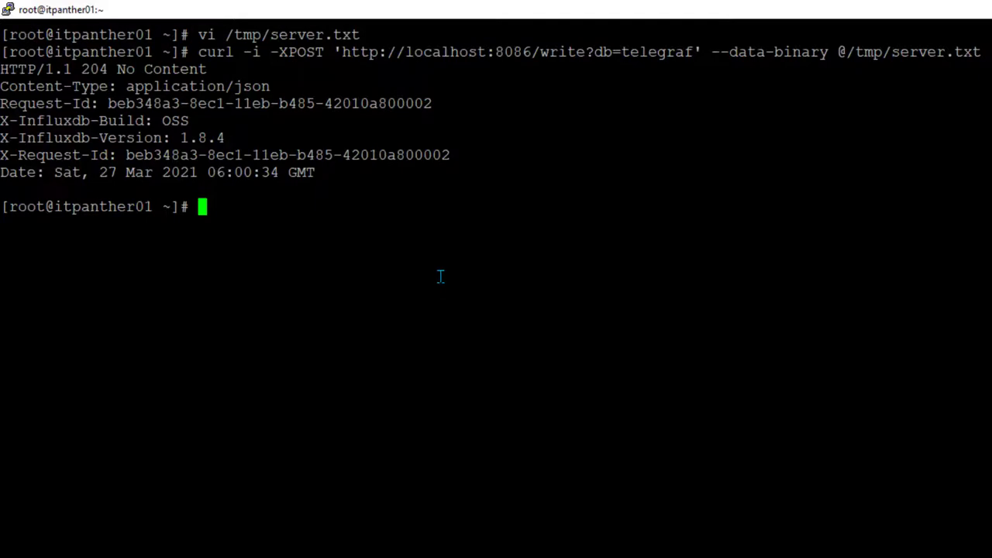
Start the influx shell, select the telegraf database and list its measurements.
{"action": "type", "text": "influx"}
{"action": "key", "text": "Return"}
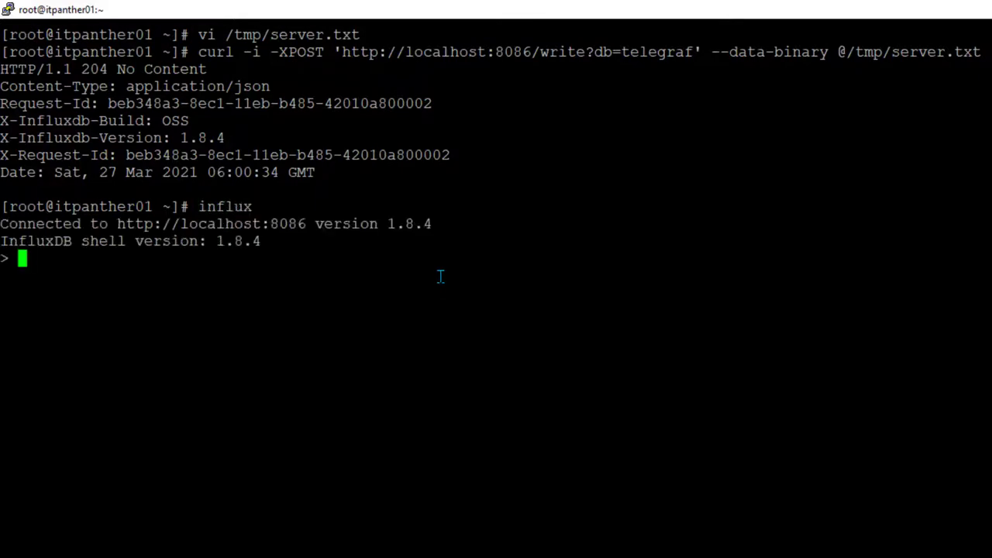
{"action": "type", "text": "use telegraf"}
{"action": "key", "text": "Return"}
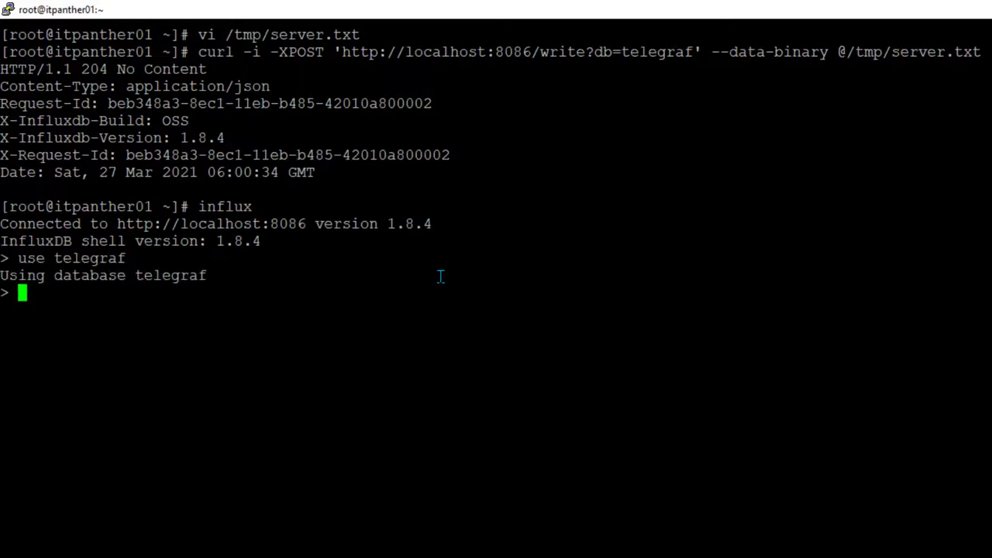
{"action": "type", "text": "show measu"}
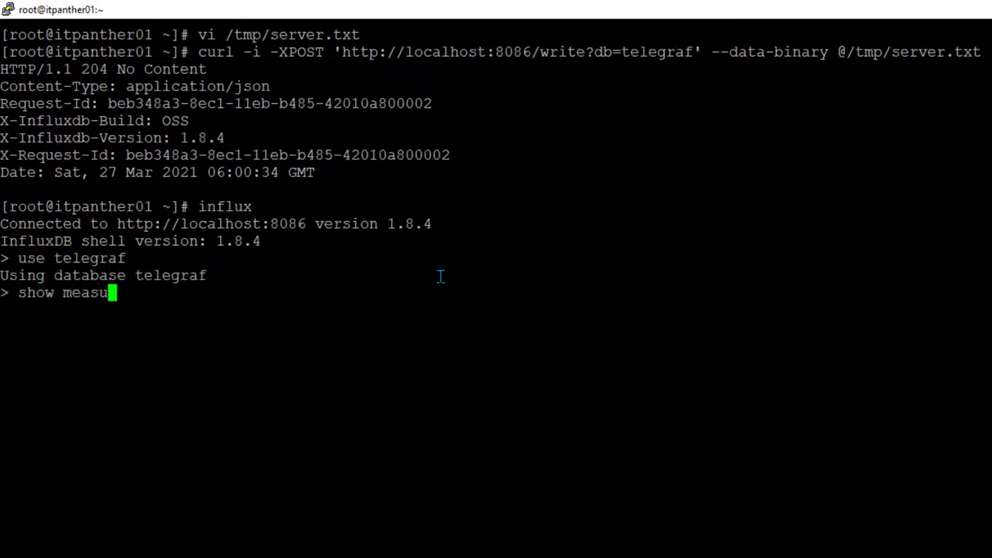
{"action": "type", "text": "rements"}
{"action": "key", "text": "Return"}
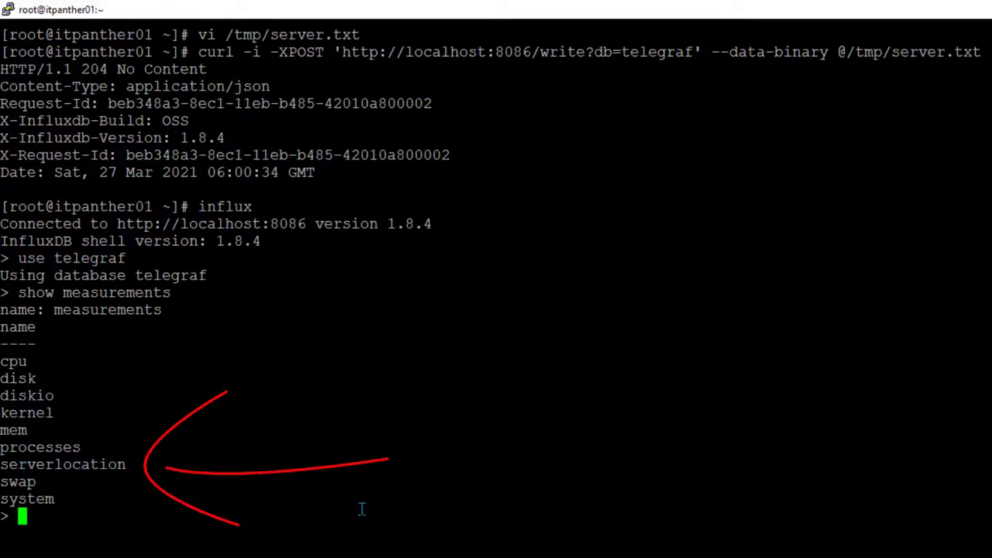
Copy the "show tag values from serverlocation with key=host" query from Notepad++ and run it in the influx shell.
{"action": "key", "text": "alt+Tab"}
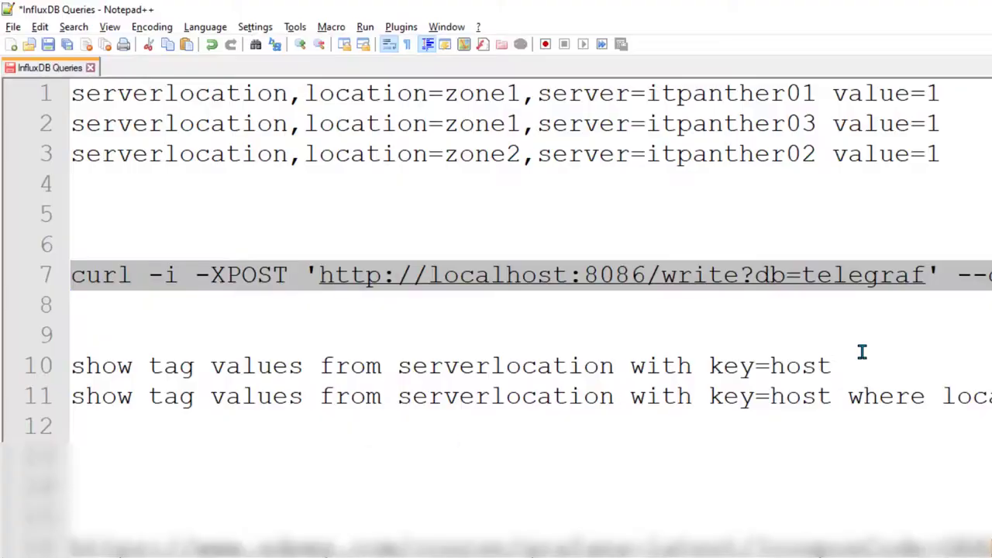
{"action": "left_click_drag", "start_coordinate": [857, 361], "coordinate": [67, 367]}
{"action": "key", "text": "ctrl+c"}
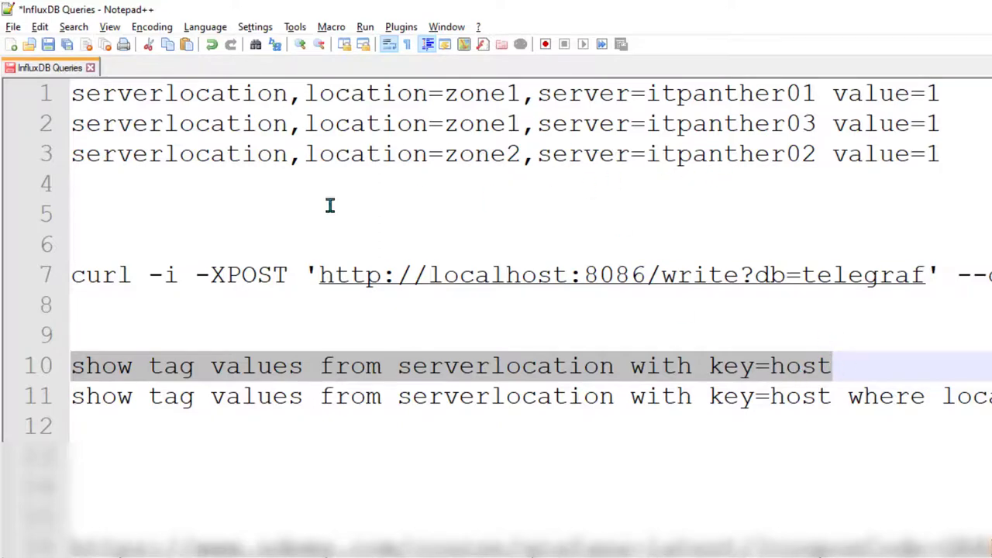
{"action": "key", "text": "alt+Tab"}
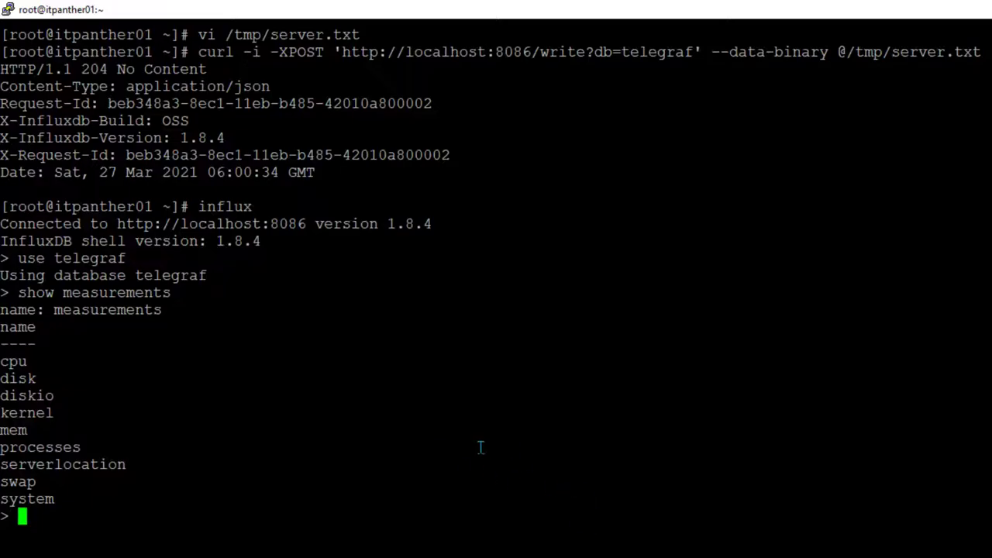
{"action": "right_click", "coordinate": [473, 464]}
{"action": "key", "text": "Return"}
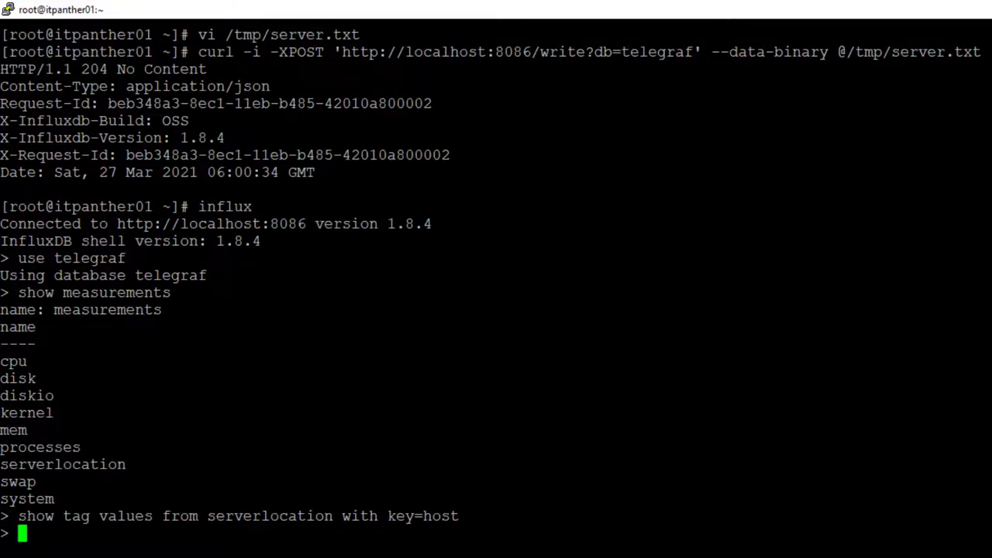
Query all records with "select * from serverlocation".
{"action": "type", "text": "select * from"}
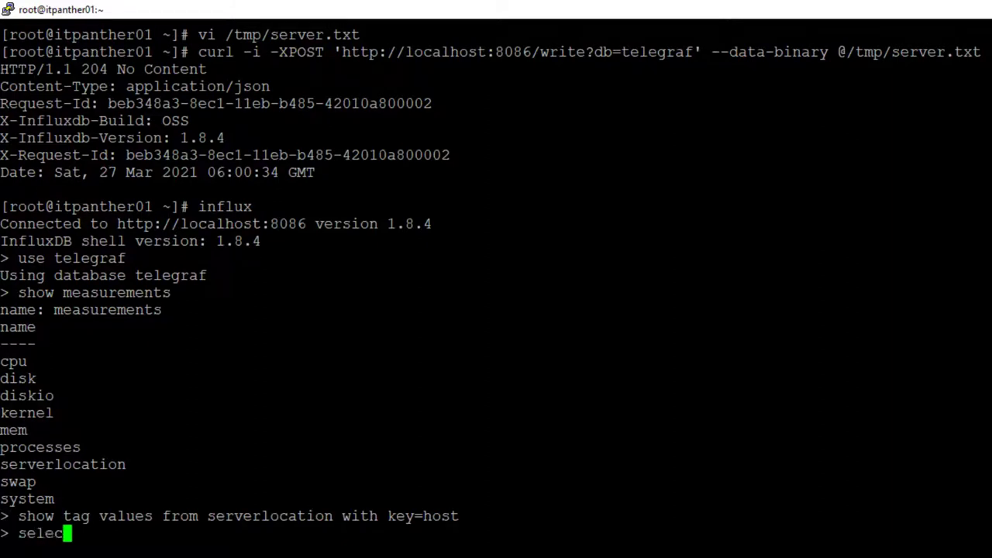
{"action": "type", "text": " serverlocation"}
{"action": "key", "text": "Return"}
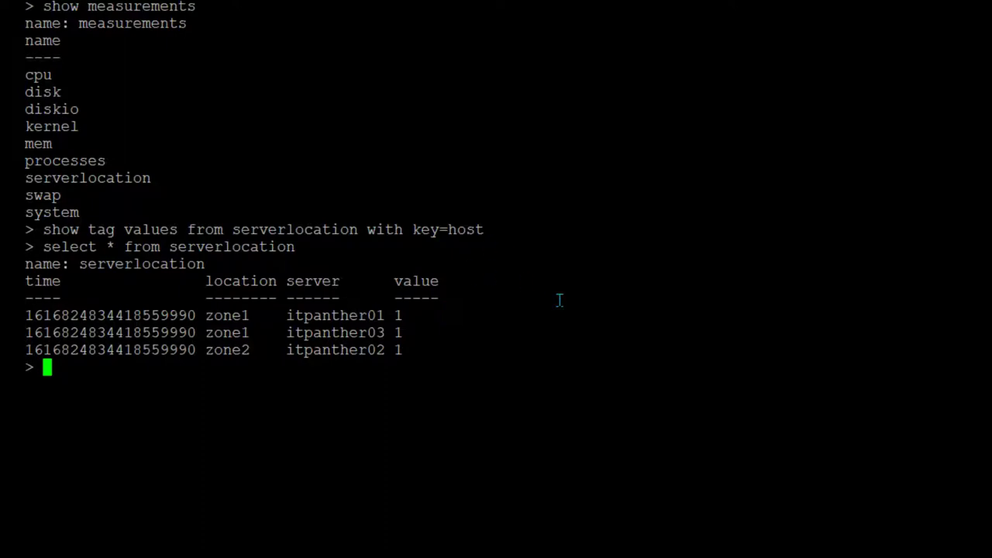
Recall the show tag values query on serverlocation and run it with key=server instead of key=host.
{"action": "key", "text": "Up"}
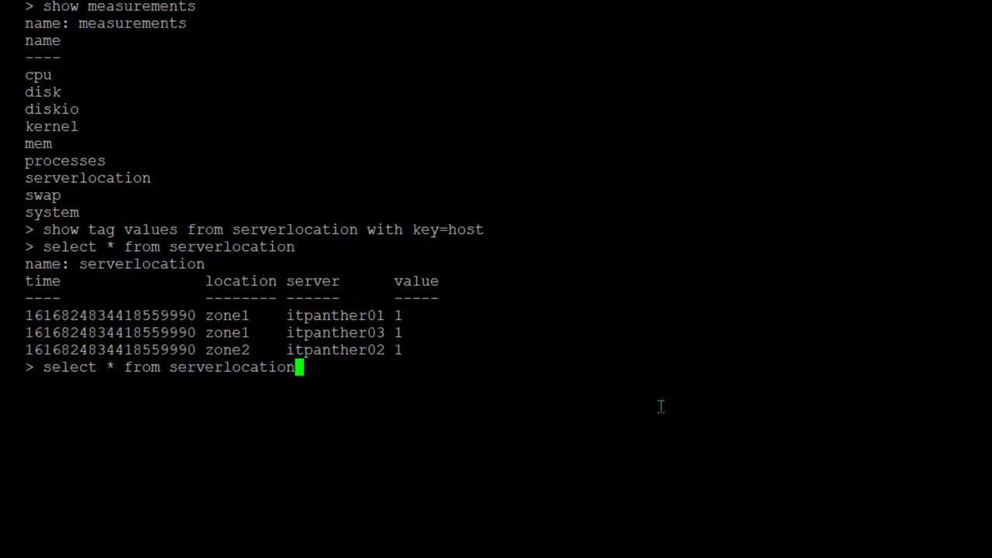
{"action": "key", "text": "Up"}
{"action": "key", "text": "BackSpace"}
{"action": "key", "text": "BackSpace"}
{"action": "key", "text": "BackSpace"}
{"action": "key", "text": "BackSpace"}
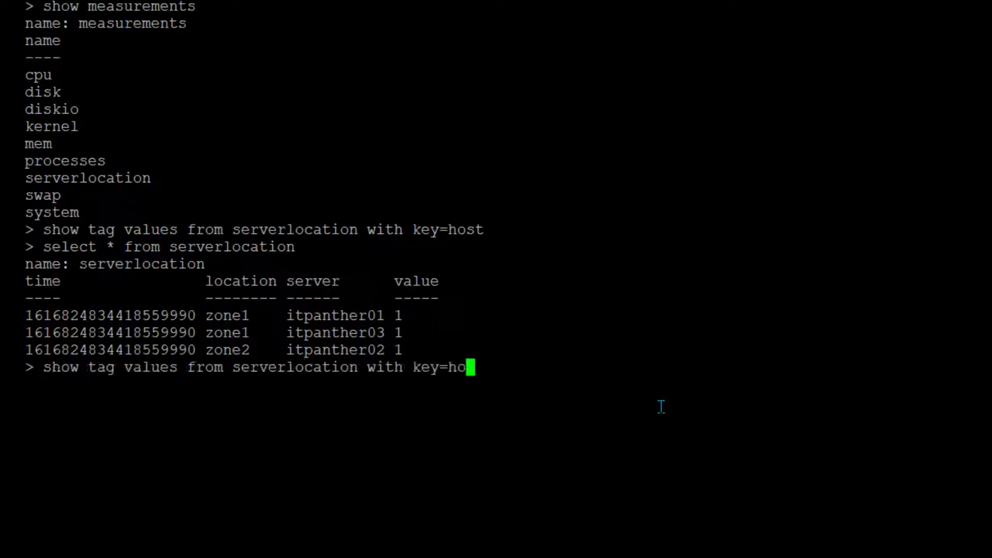
{"action": "type", "text": "server"}
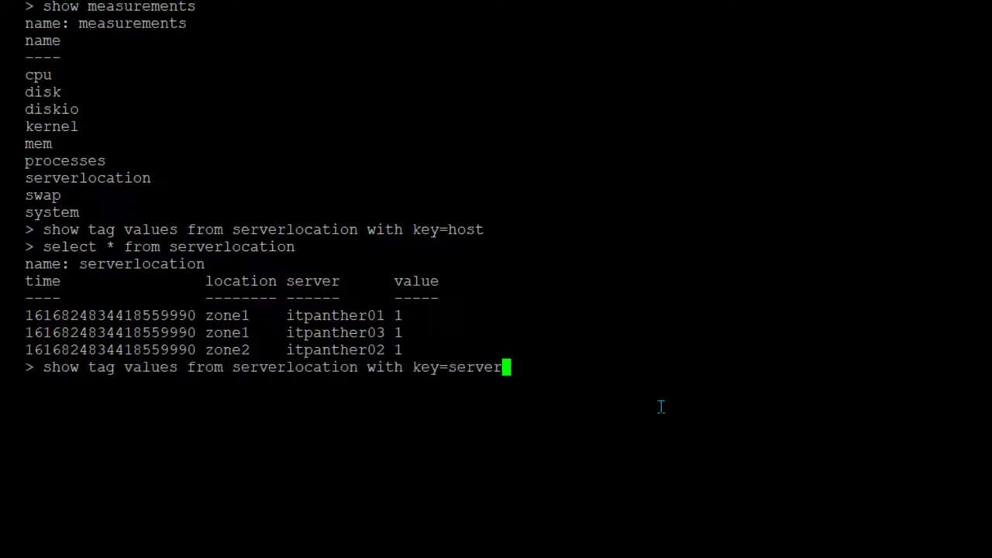
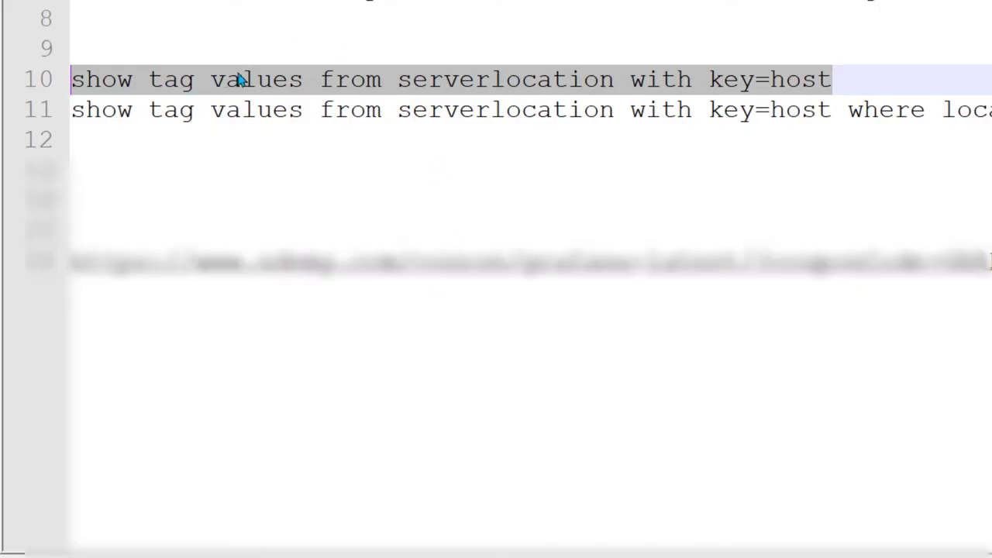
In Notepad++, replace the first show tag values query with the key=server version and add a blank line after it.
{"action": "left_click_drag", "start_coordinate": [850, 78], "coordinate": [69, 79]}
{"action": "type", "text": "show tag values from serverlocation with key=server"}
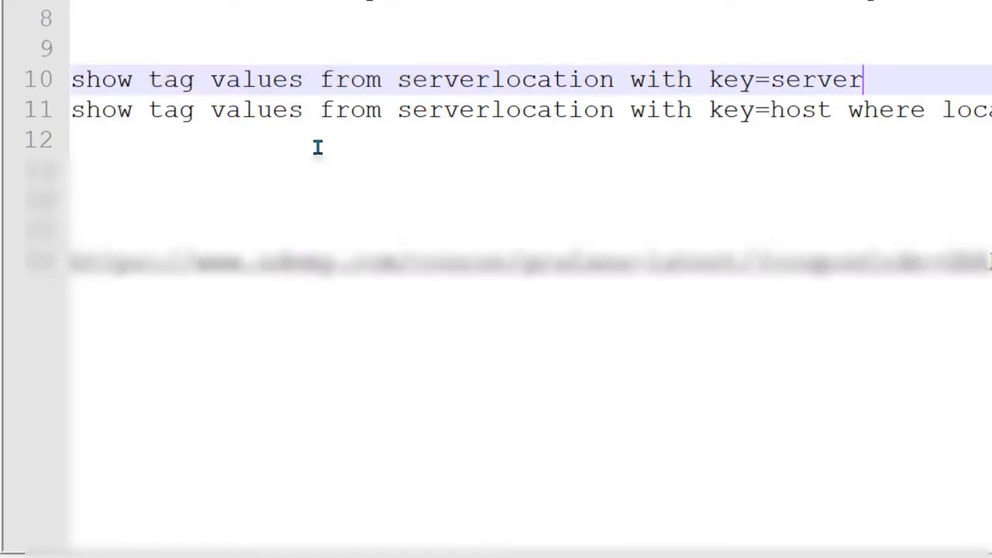
{"action": "key", "text": "Return"}
{"action": "key", "text": "Down"}
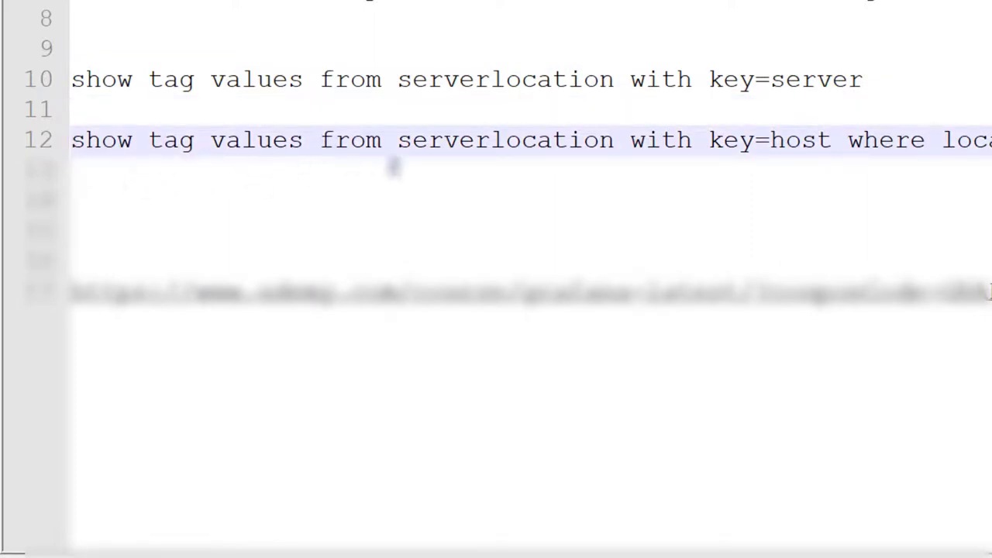
Change the key to server in the location='zone1' query, then copy it and run it in the influx shell.
{"action": "double_click", "coordinate": [803, 139]}
{"action": "type", "text": "server"}
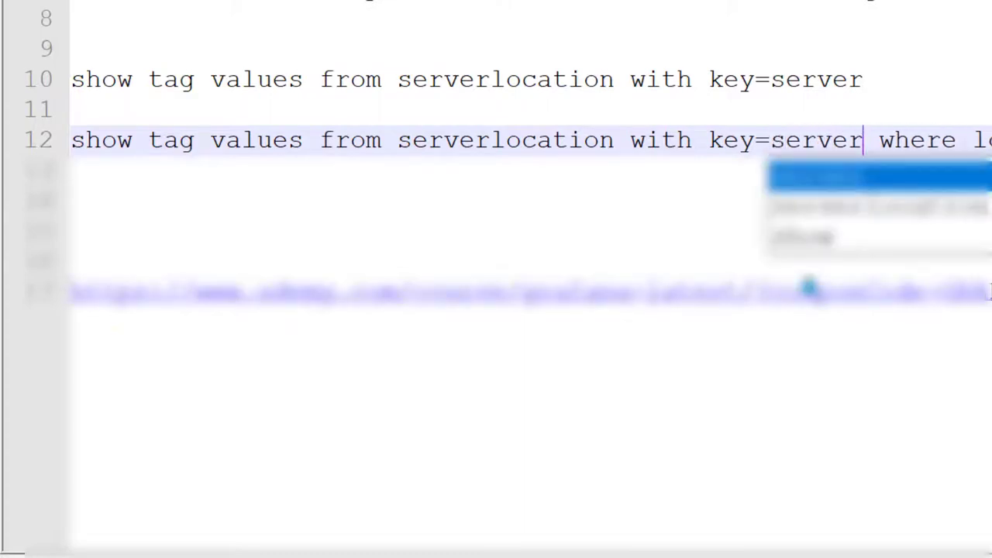
{"action": "key", "text": "Escape"}
{"action": "key", "text": "Home"}
{"action": "key", "text": "shift+End"}
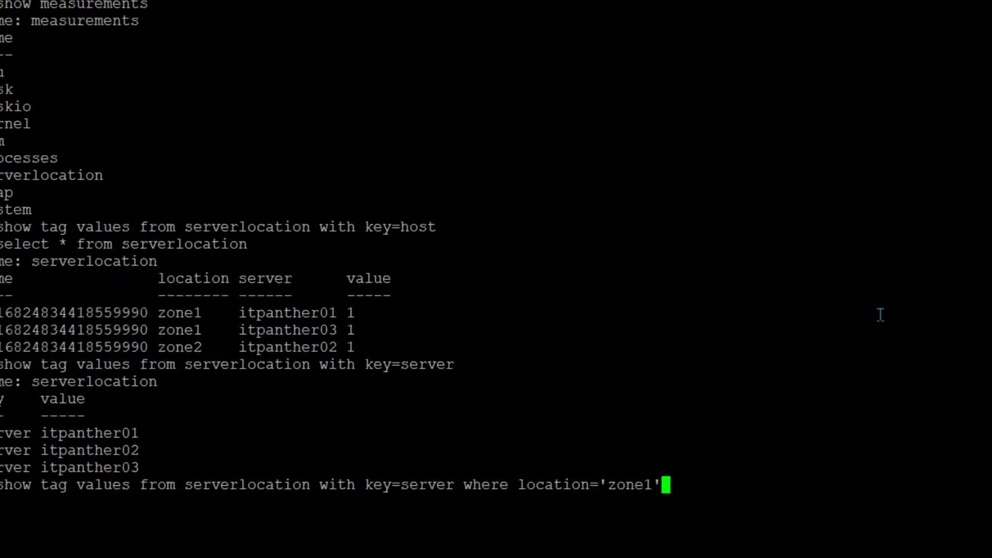
{"action": "key", "text": "Return"}
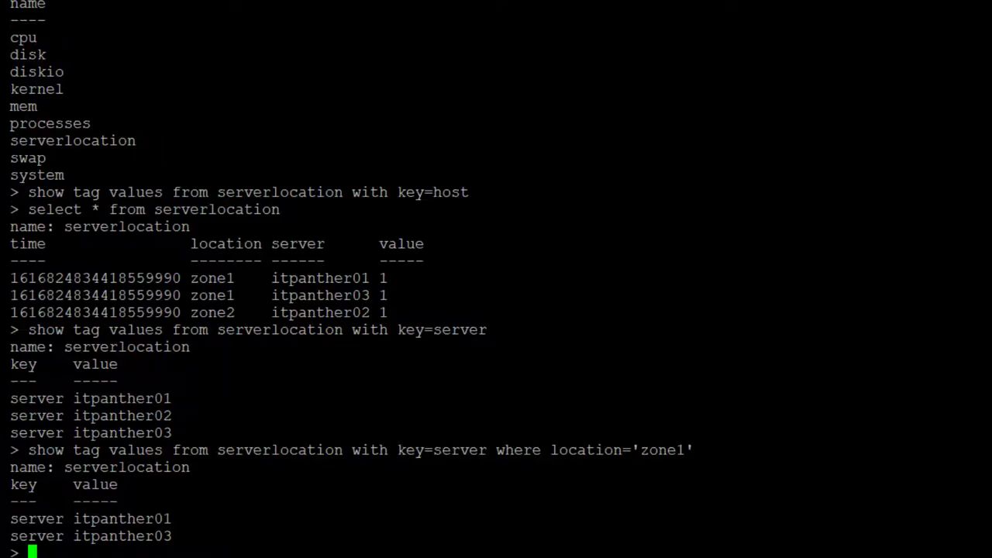
Switch to Grafana and add a variable named zone in the new dashboard's settings.
{"action": "left_click", "coordinate": [266, 538]}
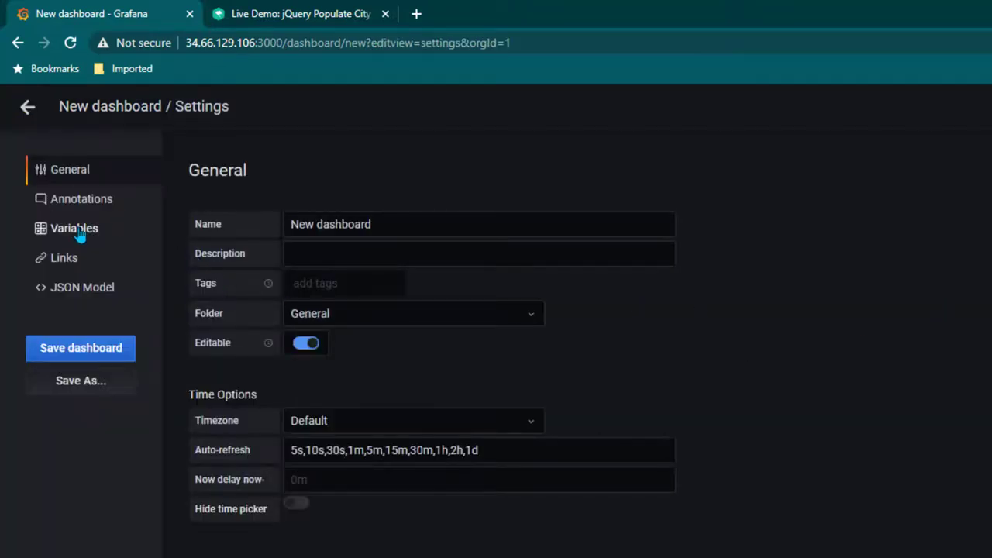
{"action": "left_click", "coordinate": [78, 229]}
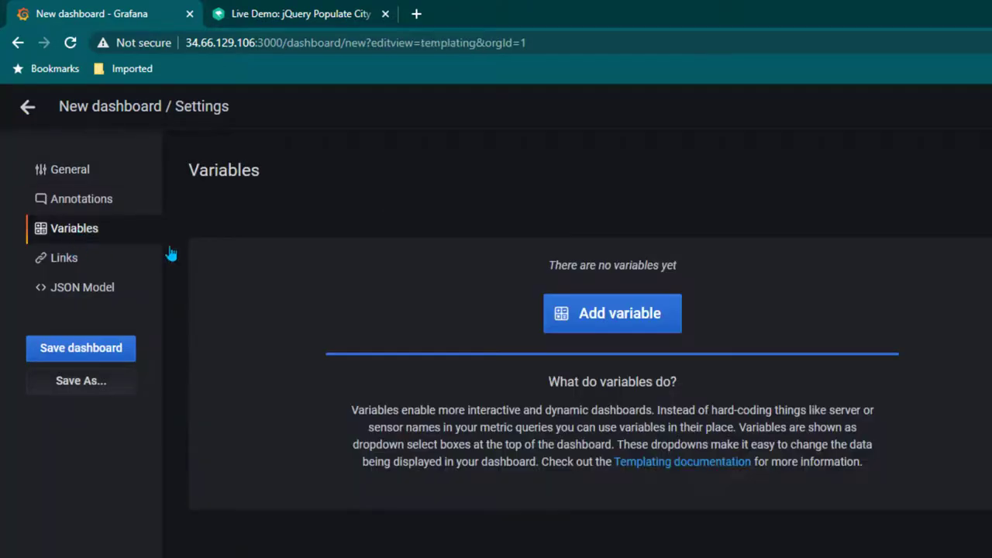
{"action": "left_click", "coordinate": [642, 316]}
{"action": "double_click", "coordinate": [384, 275]}
{"action": "type", "text": "zone"}
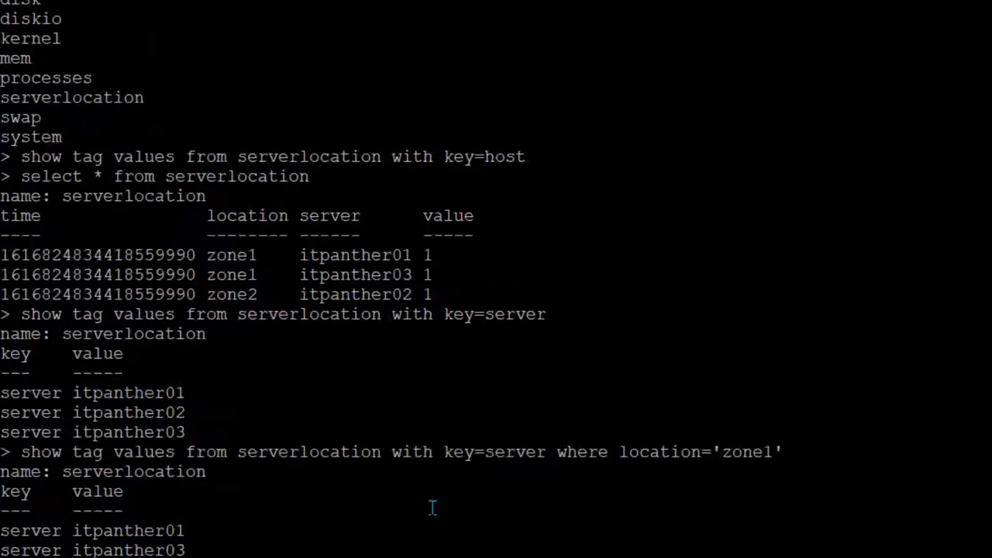
Switch to the influx shell and run show tag values from serverlocation with key=location.
{"action": "type", "text": "show tag"}
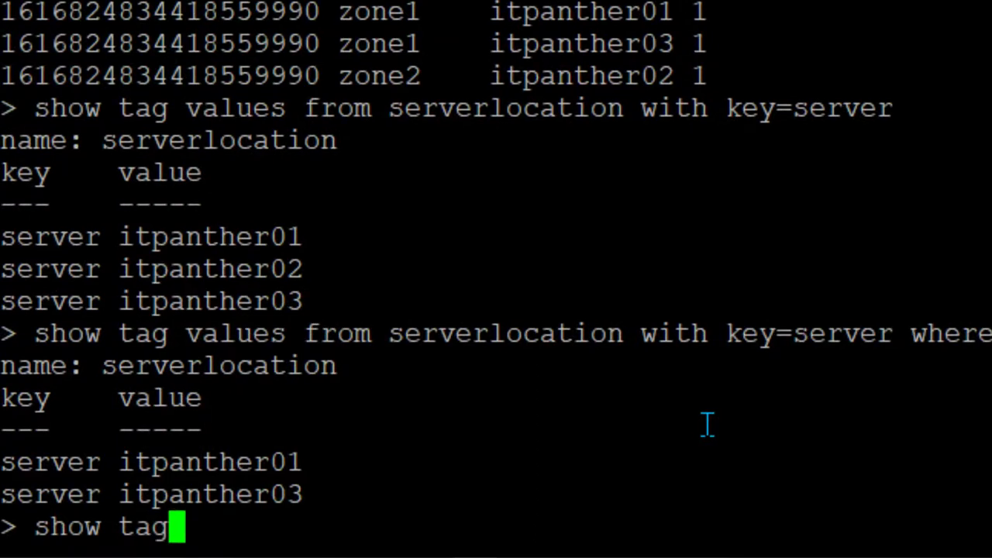
{"action": "type", "text": " values from ser"}
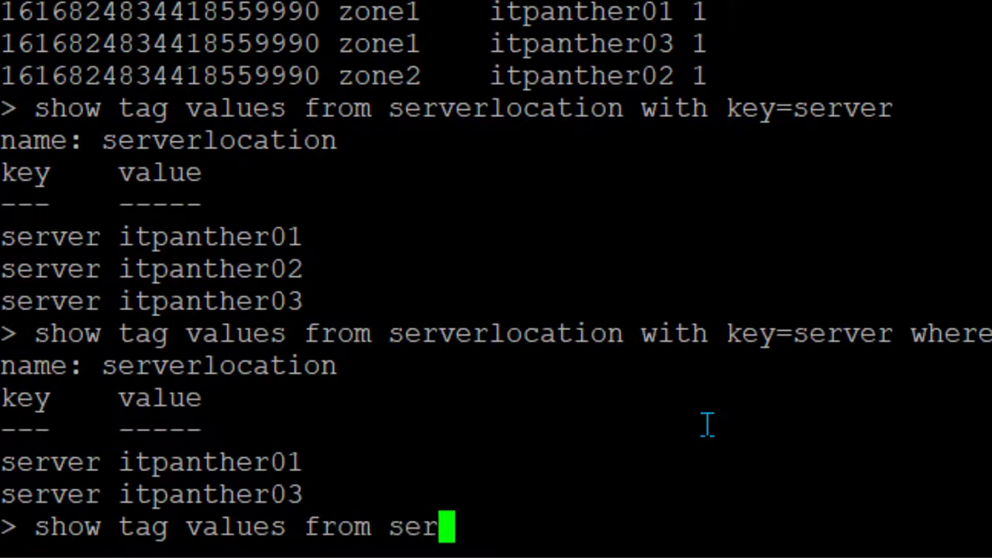
{"action": "type", "text": "verlocation with "}
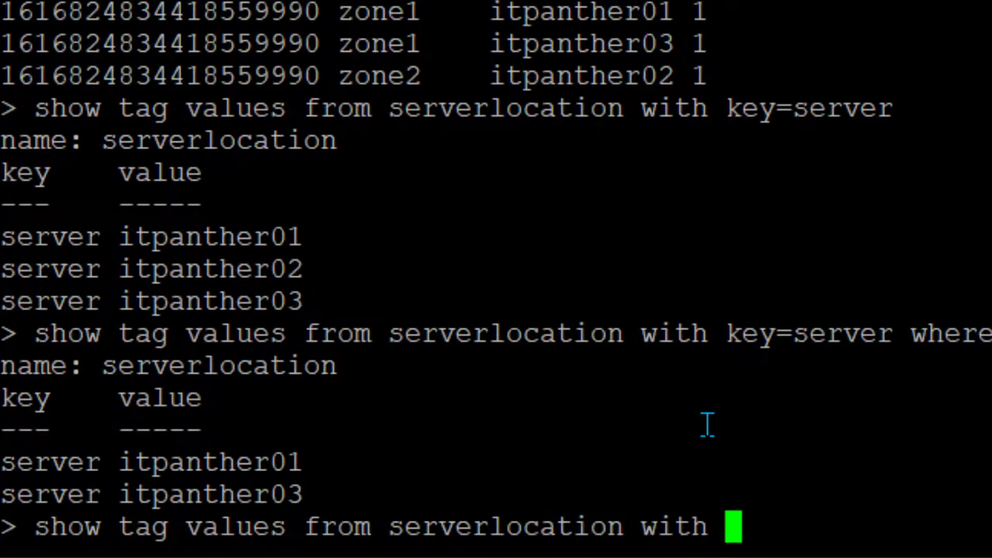
{"action": "type", "text": "key=zone"}
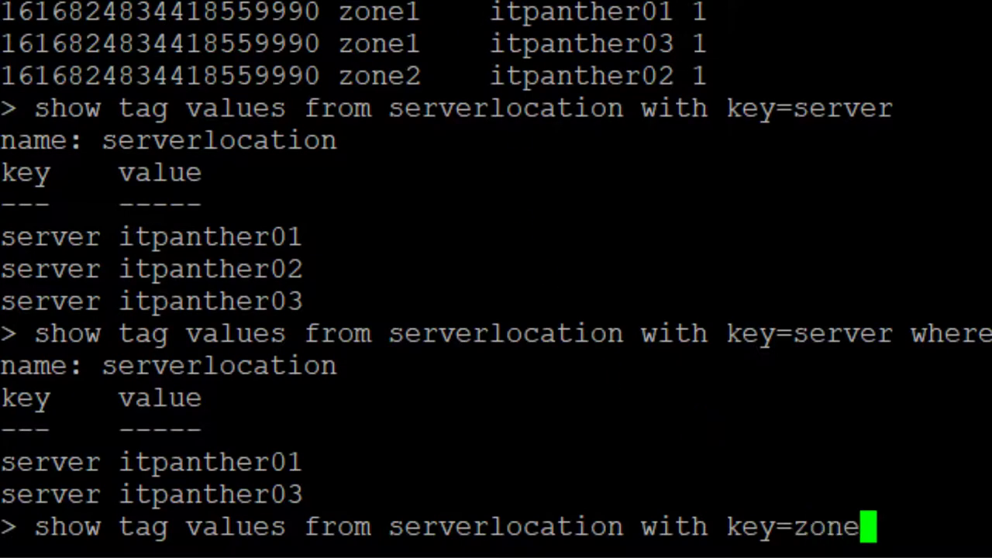
{"action": "key", "text": "BackSpace"}
{"action": "key", "text": "BackSpace"}
{"action": "key", "text": "BackSpace"}
{"action": "key", "text": "BackSpace"}
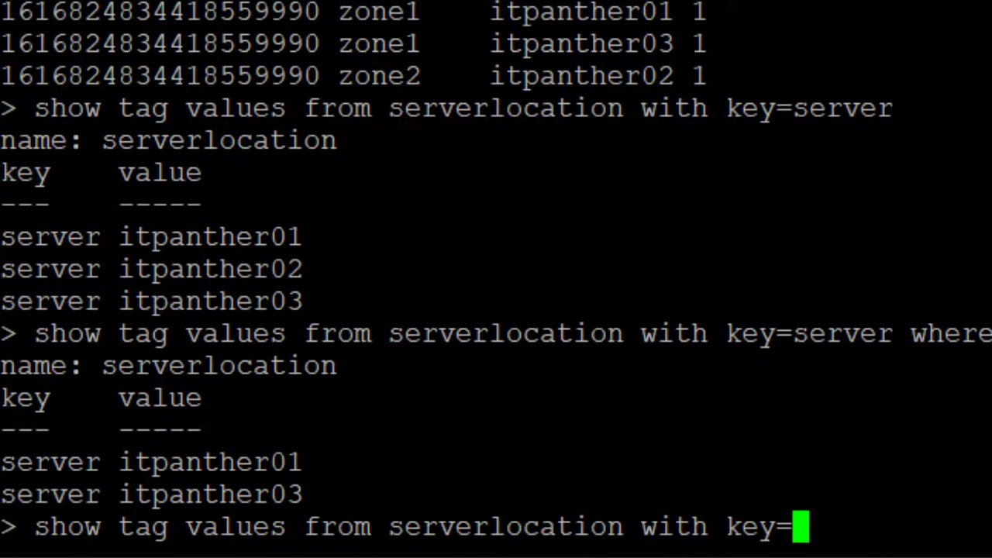
{"action": "type", "text": "location w"}
{"action": "key", "text": "BackSpace"}
{"action": "key", "text": "BackSpace"}
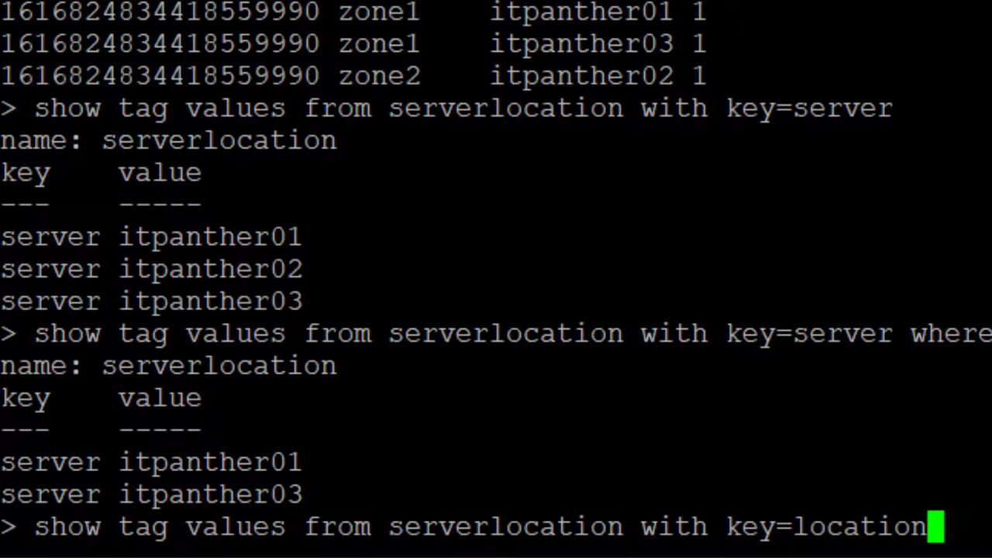
{"action": "key", "text": "Return"}
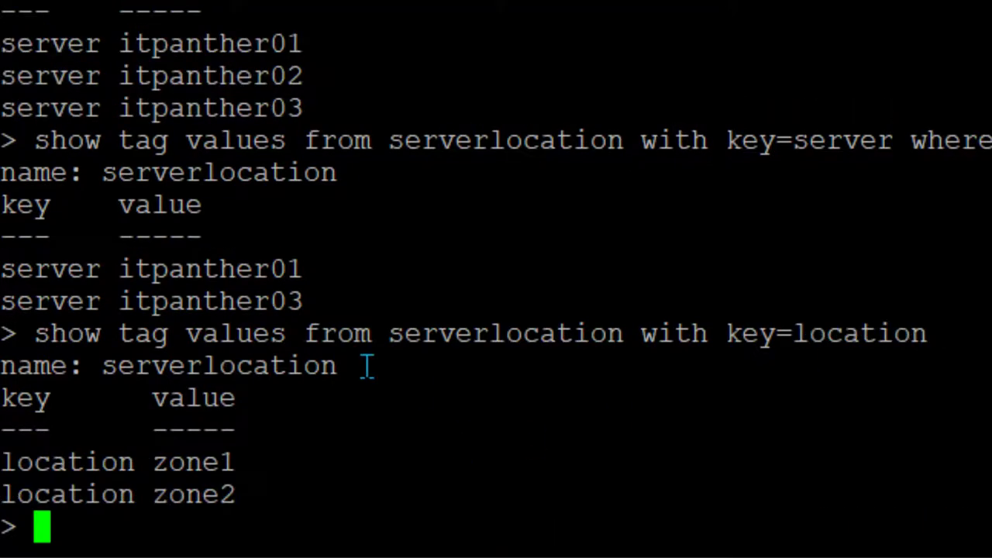
Copy the key=location query from the shell into the zone variable's query in Grafana and update the variable.
{"action": "left_click_drag", "start_coordinate": [30, 332], "coordinate": [923, 329]}
{"action": "key", "text": "ctrl+c"}
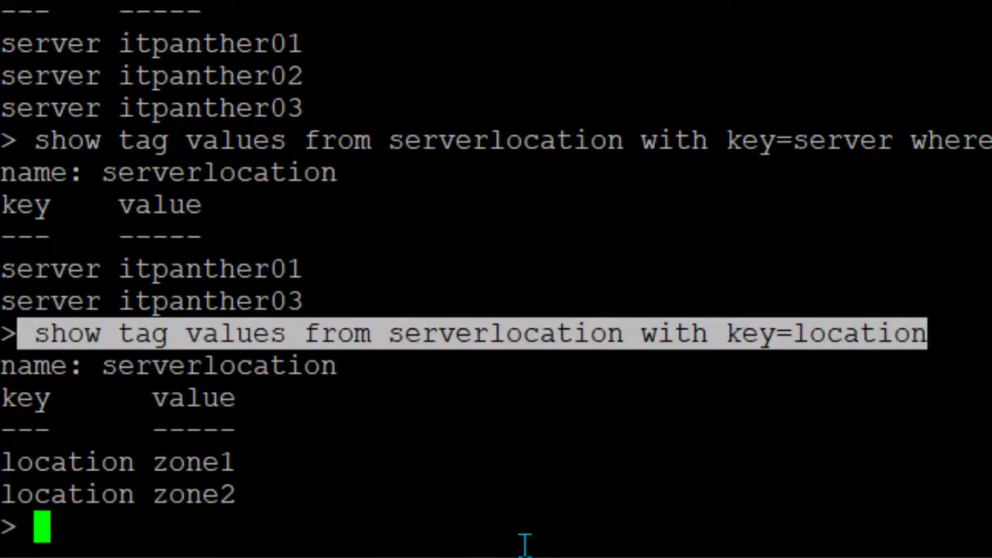
{"action": "mouse_move", "coordinate": [534, 557]}
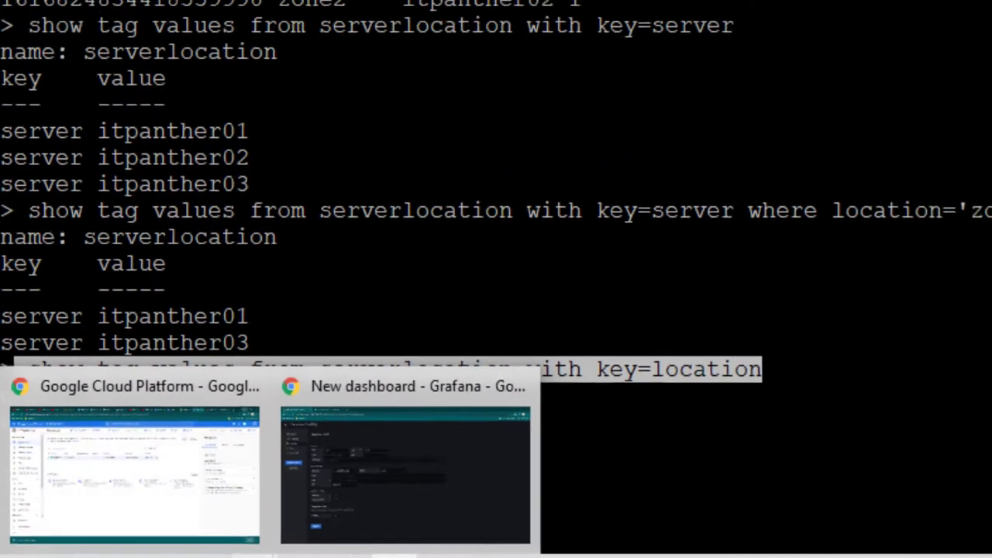
{"action": "left_click", "coordinate": [516, 457]}
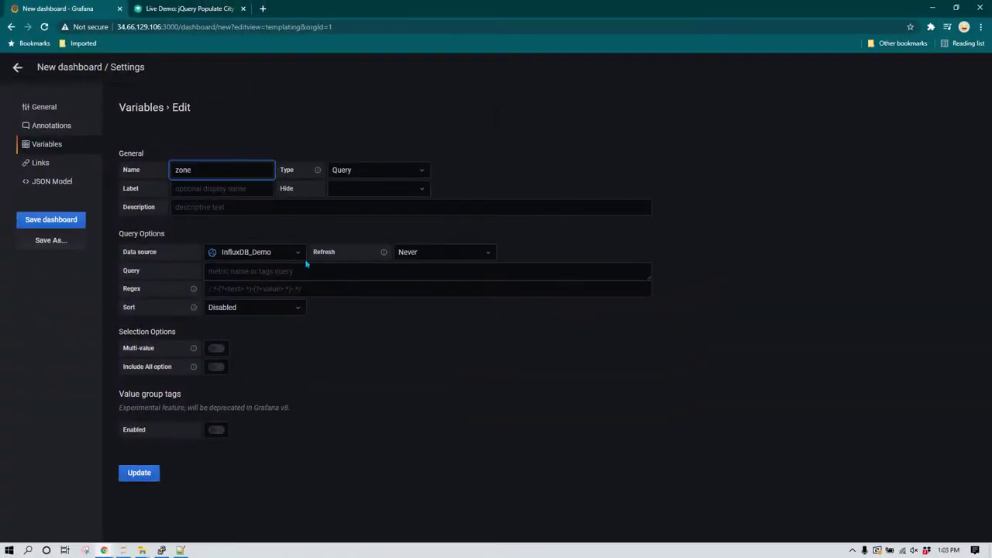
{"action": "left_click", "coordinate": [294, 272]}
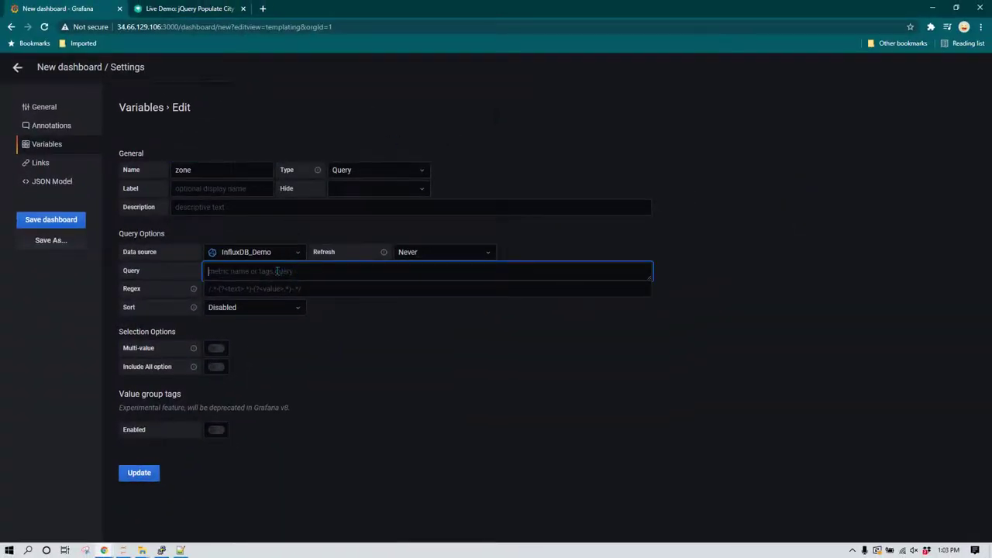
{"action": "key", "text": "ctrl+v"}
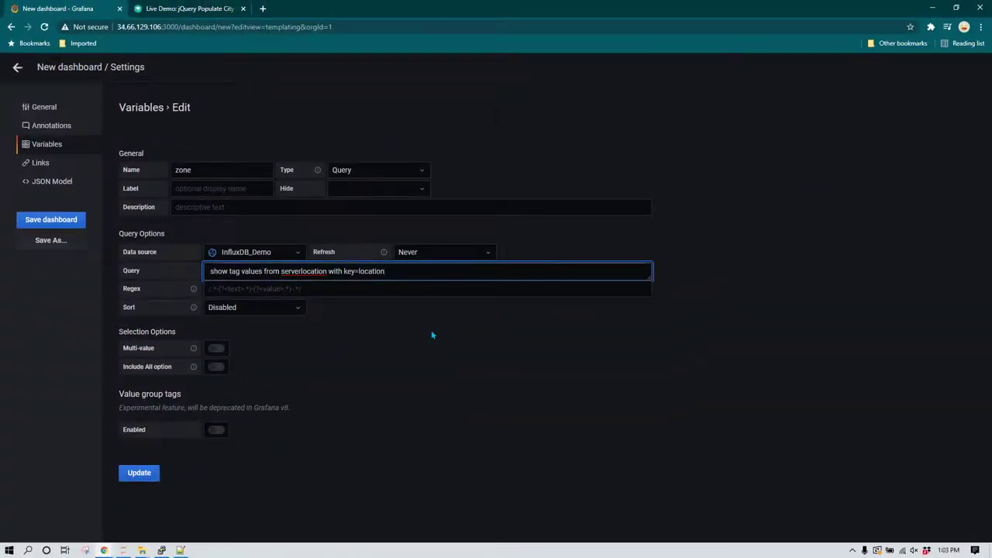
{"action": "left_click", "coordinate": [352, 402]}
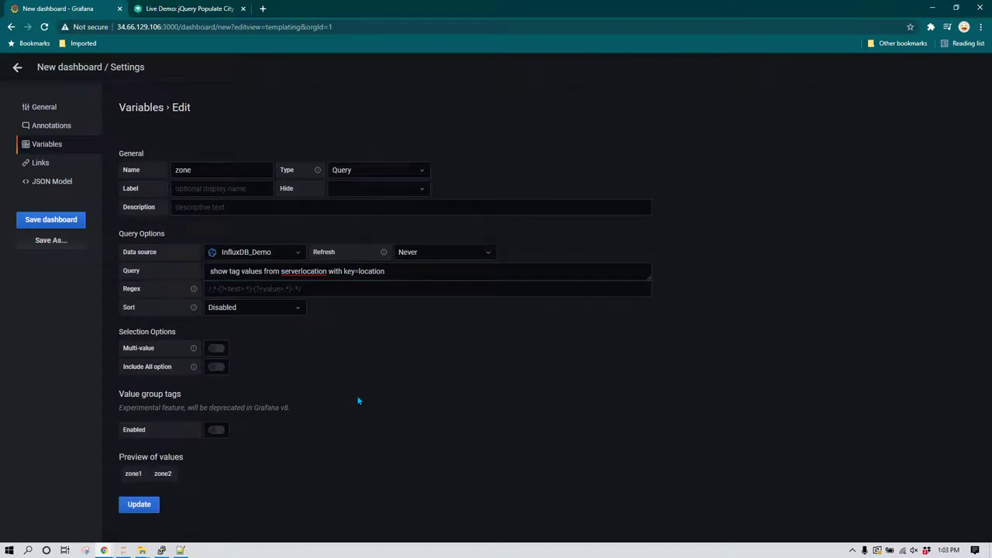
{"action": "mouse_move", "coordinate": [192, 358]}
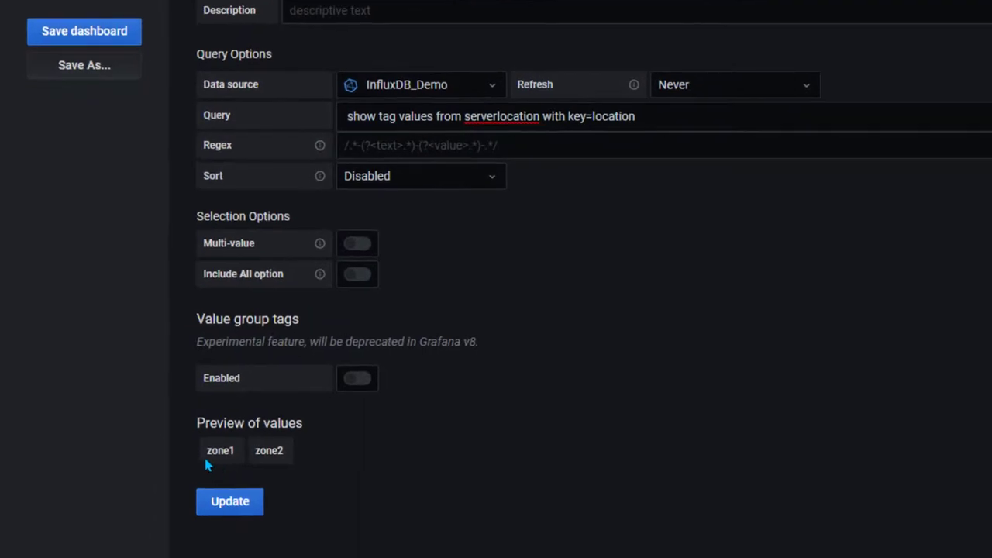
{"action": "left_click", "coordinate": [233, 502]}
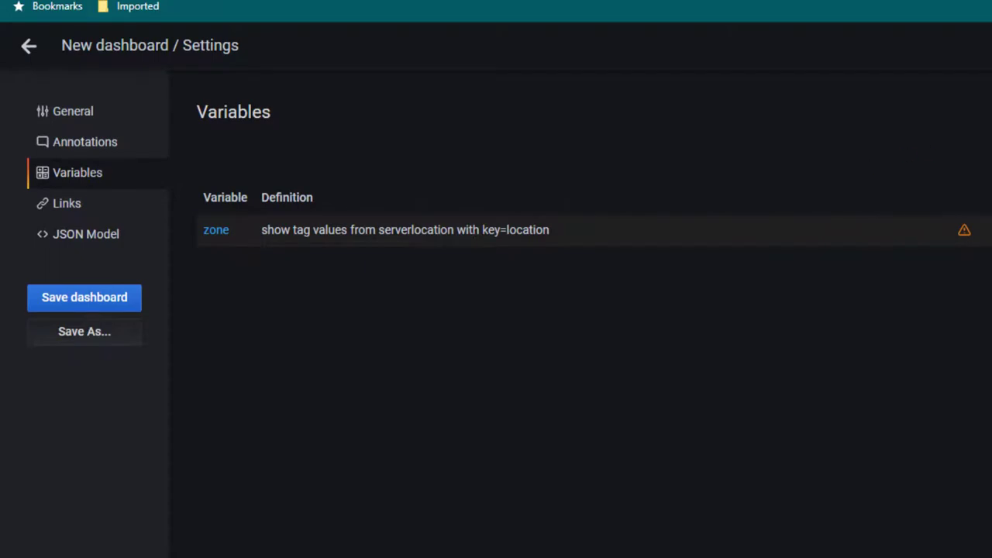
Add a variable named servers with the query show tag values from serverlocation with key=server where location='zone1'.
{"action": "left_click_drag", "start_coordinate": [361, 213], "coordinate": [219, 224]}
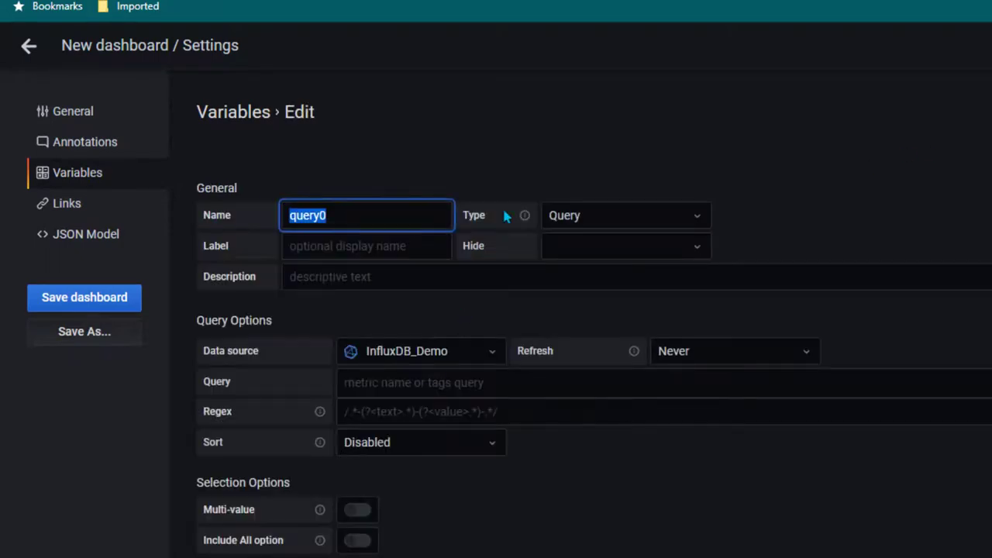
{"action": "type", "text": "servers"}
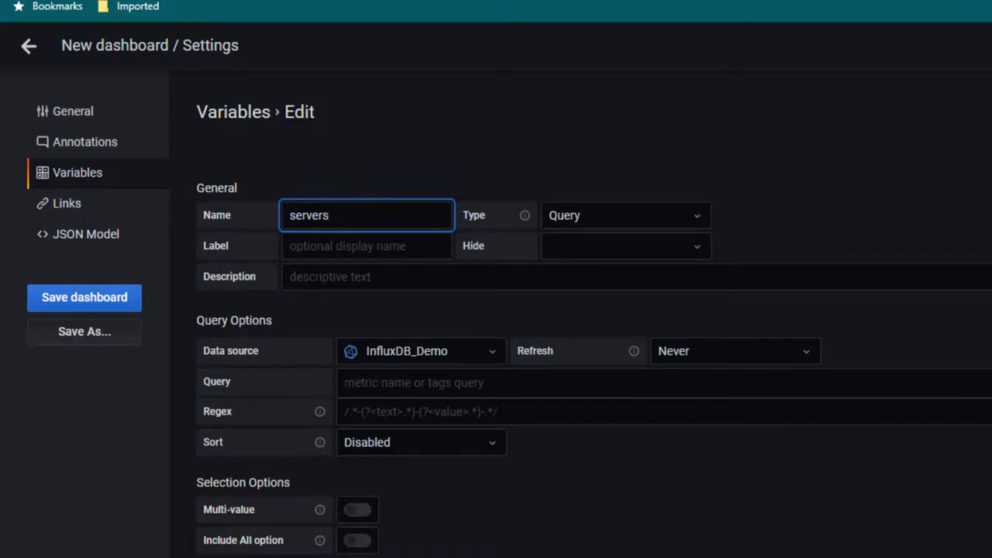
{"action": "left_click", "coordinate": [845, 394]}
{"action": "type", "text": "show tag values from serverlocation with key=server where location='zone1'"}
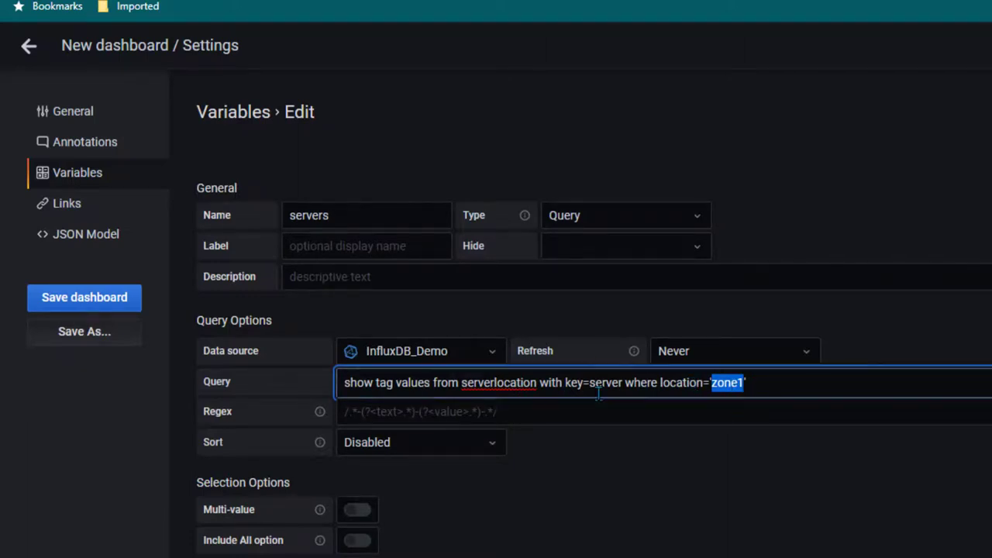
Change the location filter in the servers query to '$zone' and update the variable.
{"action": "type", "text": "zone"}
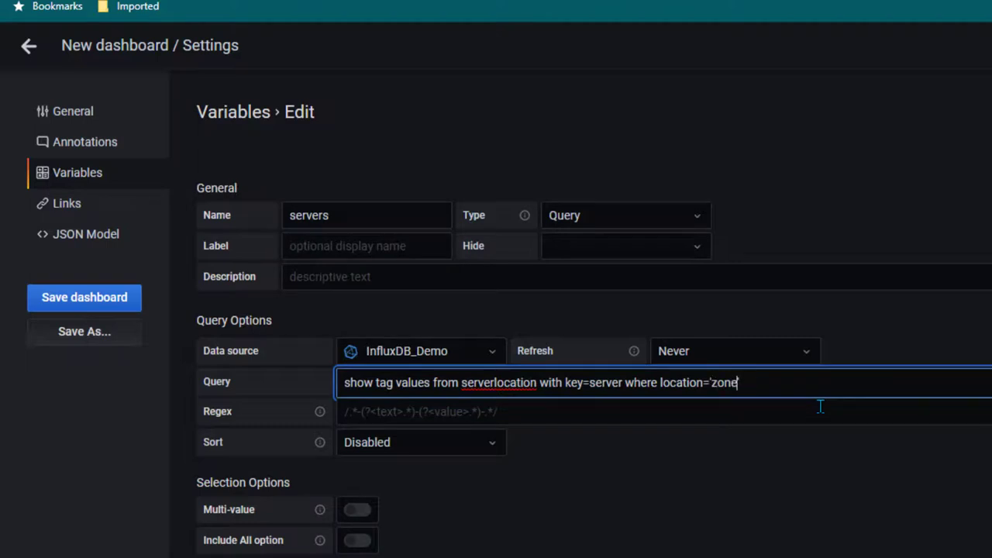
{"action": "key", "text": "Left"}
{"action": "key", "text": "Left"}
{"action": "key", "text": "Left"}
{"action": "key", "text": "Left"}
{"action": "type", "text": "$"}
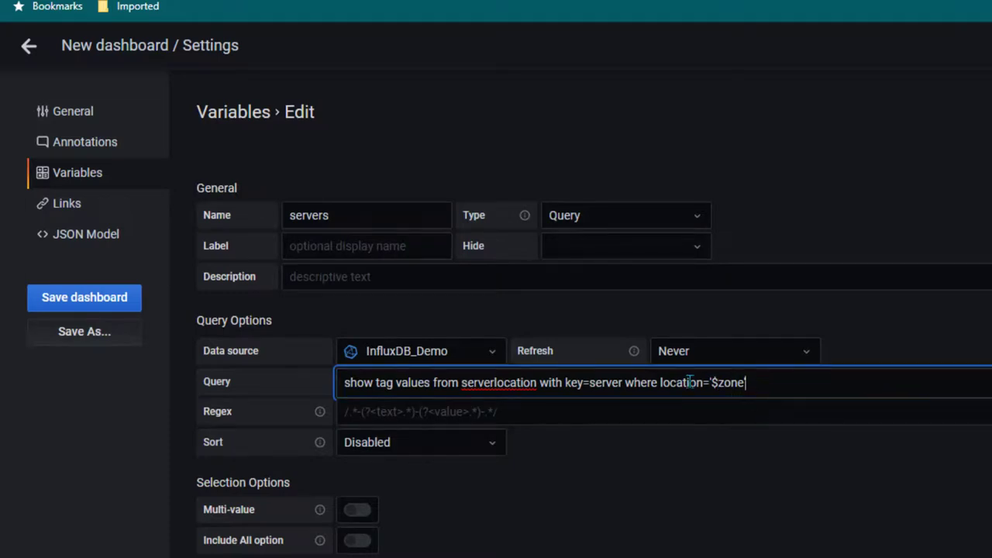
{"action": "left_click", "coordinate": [780, 381]}
{"action": "type", "text": "'"}
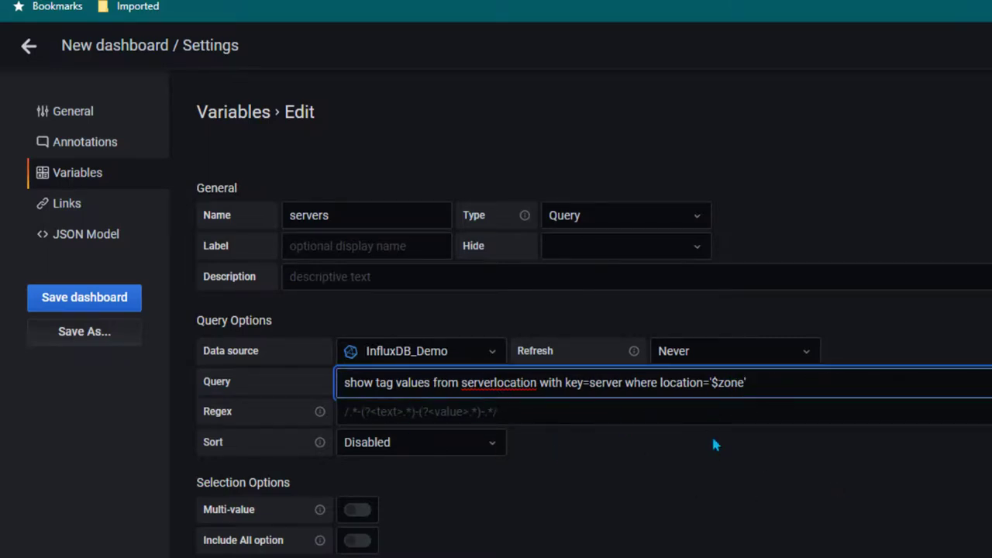
{"action": "left_click", "coordinate": [769, 527]}
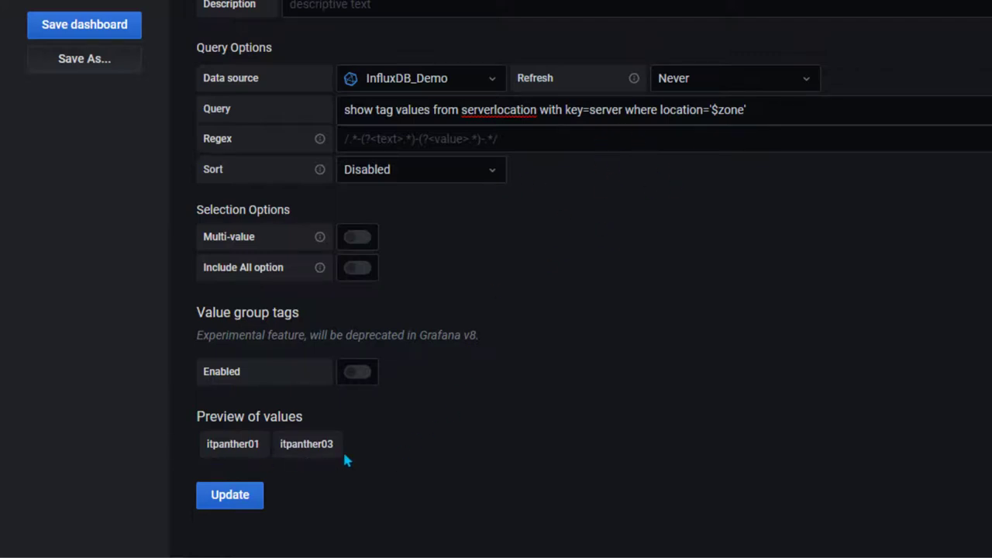
{"action": "left_click", "coordinate": [235, 493]}
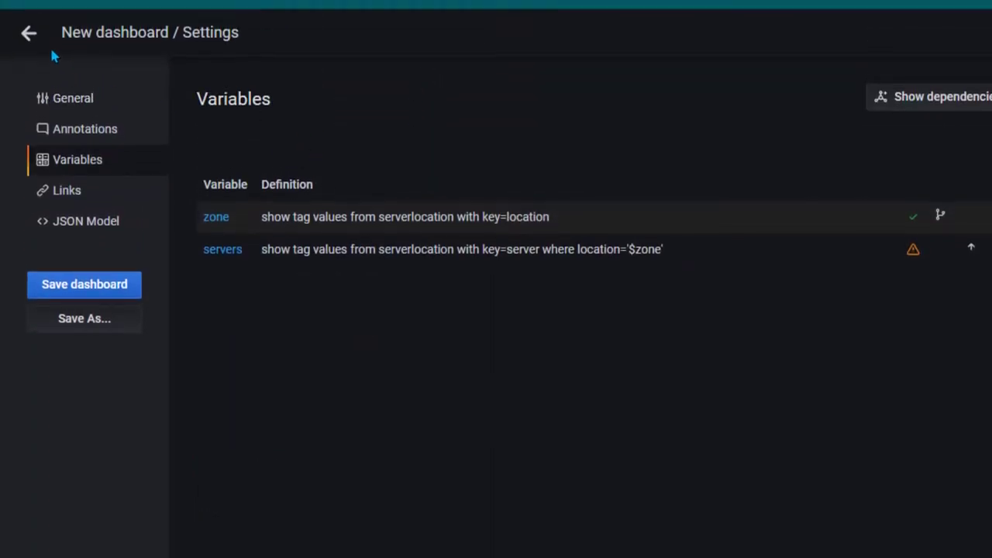
Return to the dashboard and check the servers offered for zone1 after switching the zone to zone2 and back.
{"action": "left_click", "coordinate": [29, 32]}
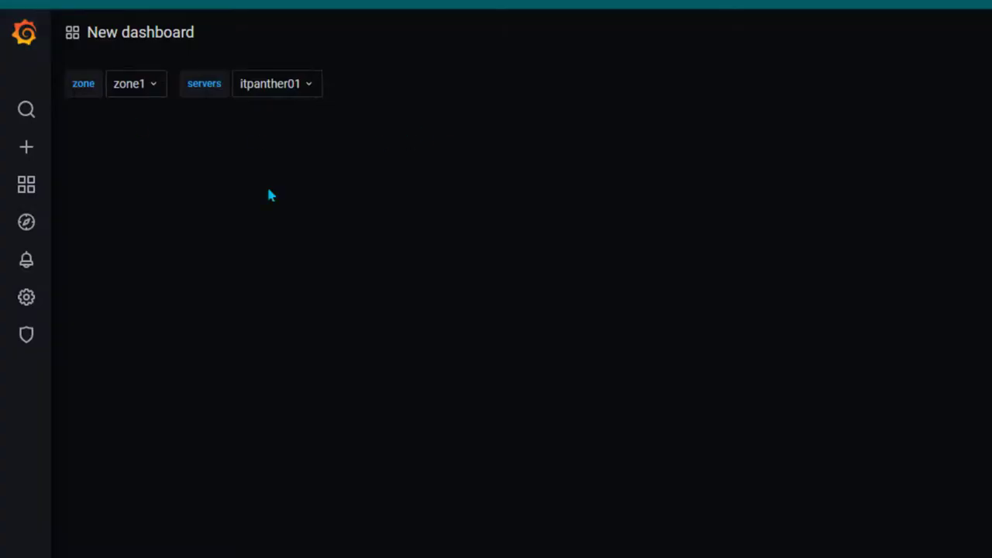
{"action": "left_click", "coordinate": [159, 84]}
{"action": "left_click", "coordinate": [159, 150]}
{"action": "left_click", "coordinate": [148, 90]}
{"action": "left_click", "coordinate": [144, 124]}
{"action": "left_click", "coordinate": [313, 87]}
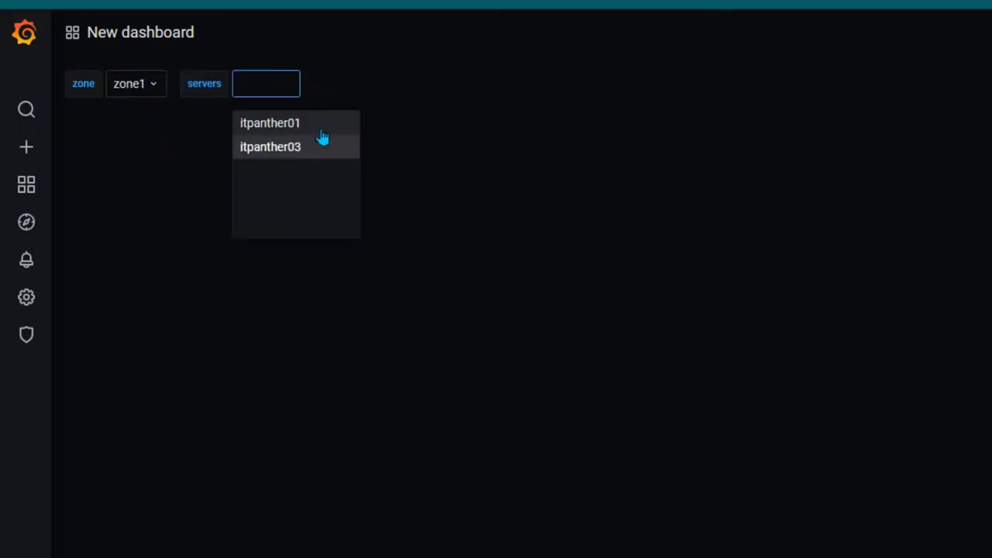
{"action": "left_click", "coordinate": [427, 113]}
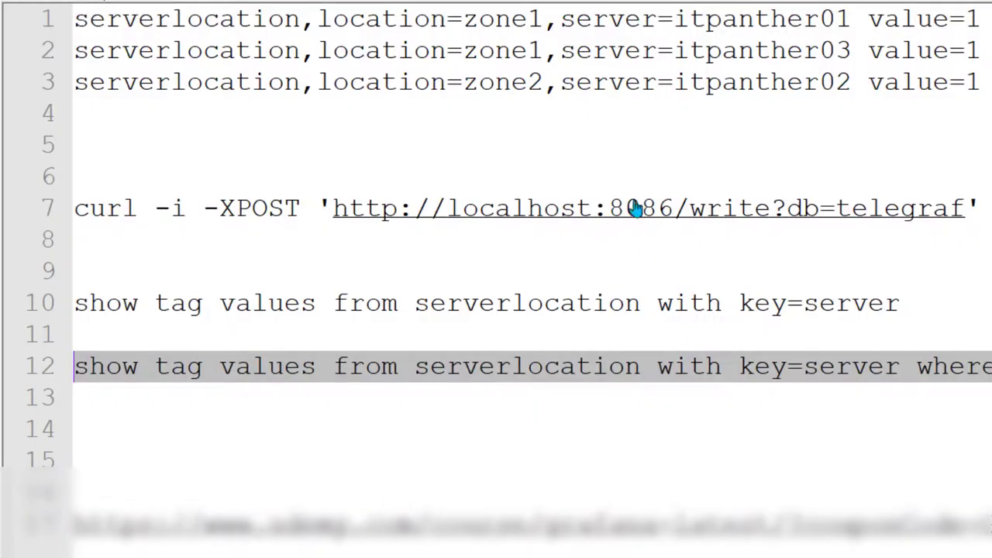
In Notepad++, highlight the zone1 and zone2 serverlocation lines to compare their servers with the dashboard dropdowns.
{"action": "left_click", "coordinate": [734, 51]}
{"action": "left_click_drag", "start_coordinate": [981, 51], "coordinate": [78, 22]}
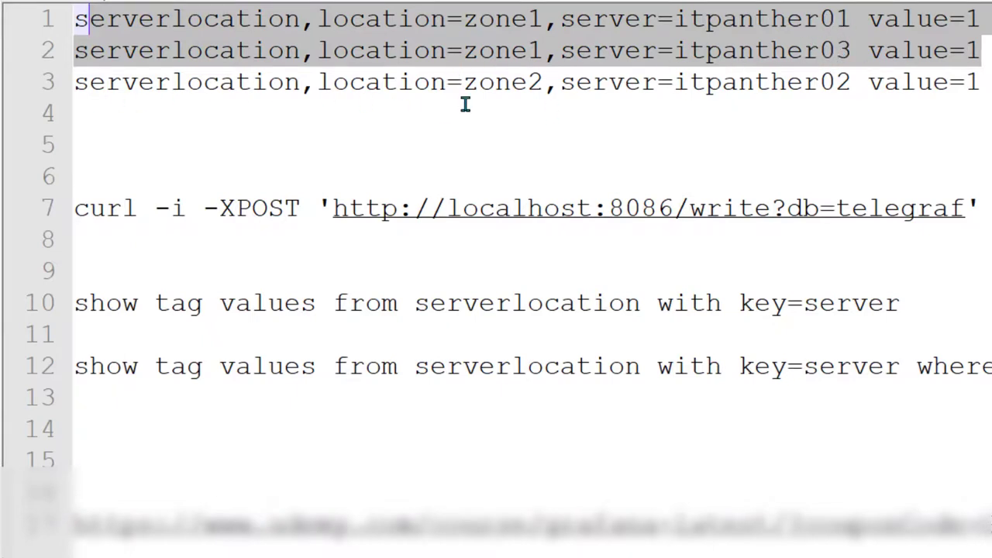
{"action": "left_click", "coordinate": [624, 84]}
{"action": "triple_click", "coordinate": [967, 82]}
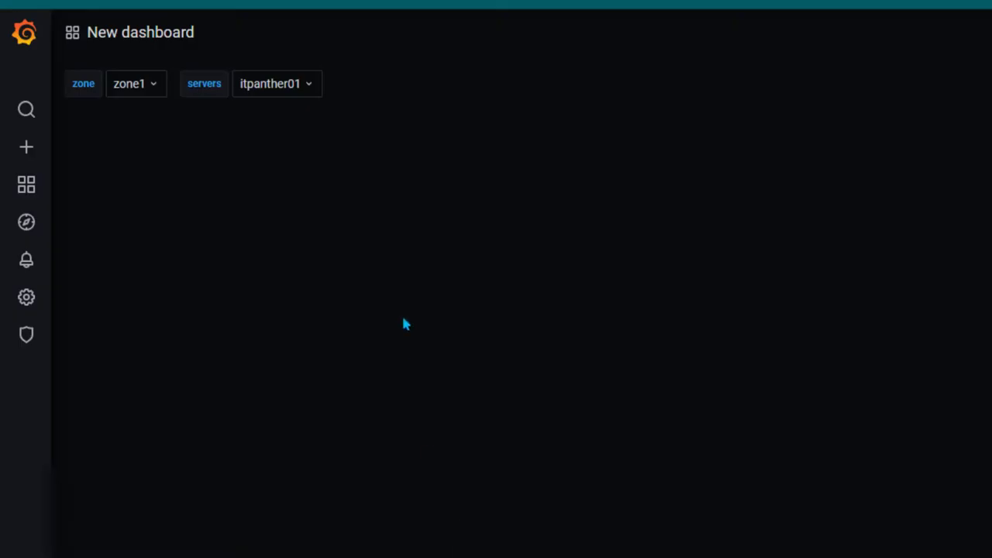
Switch back to Grafana, set the dashboard's zone to zone2 and examine the list of servers offered.
{"action": "left_click", "coordinate": [164, 90]}
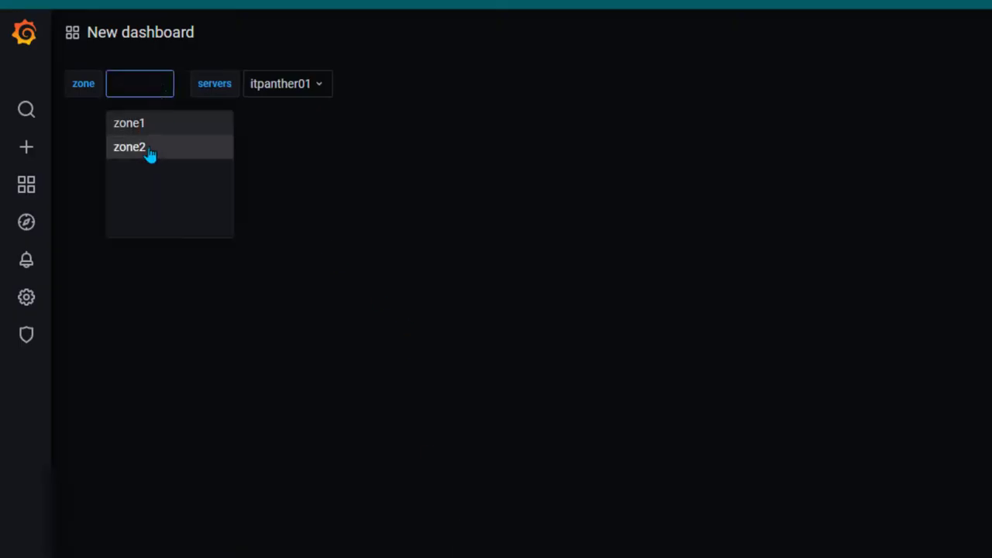
{"action": "left_click", "coordinate": [149, 152]}
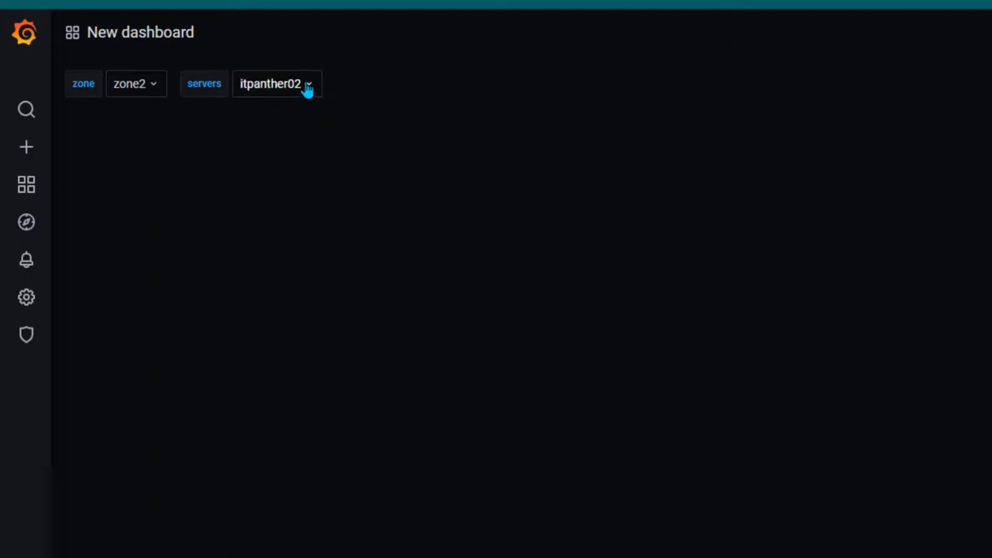
{"action": "left_click", "coordinate": [313, 90]}
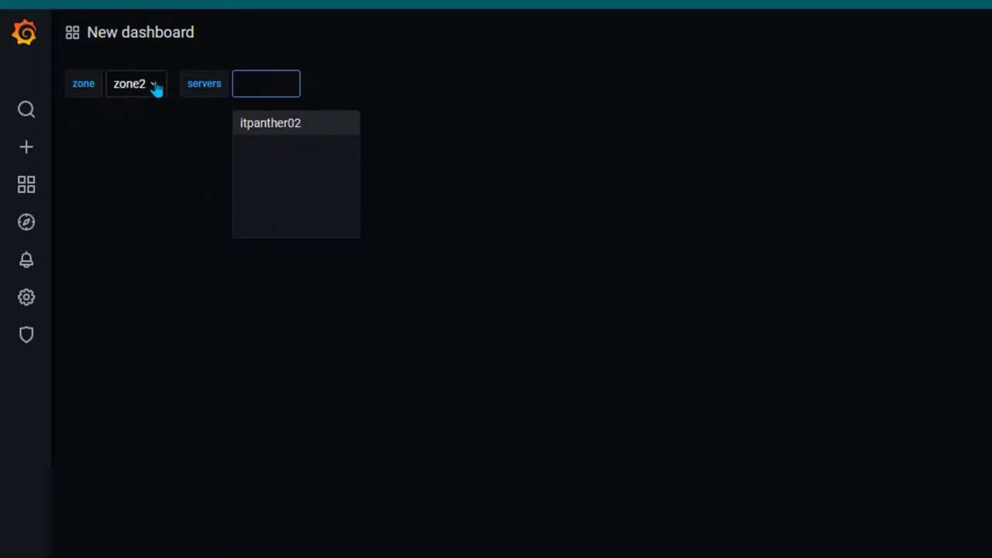
{"action": "left_click", "coordinate": [172, 144]}
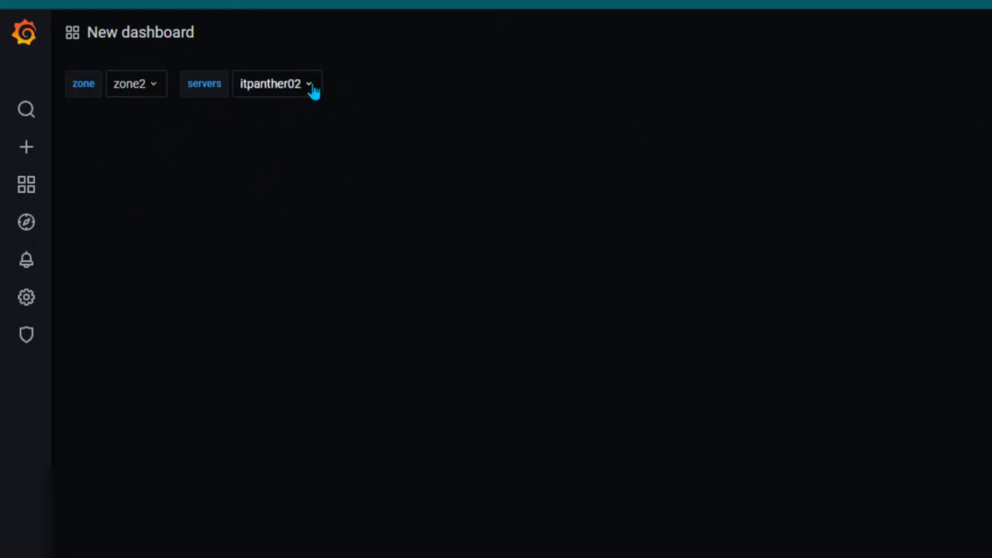
Toggle the zone to zone1 and back to zone2, and recheck the servers dropdown.
{"action": "left_click", "coordinate": [153, 89]}
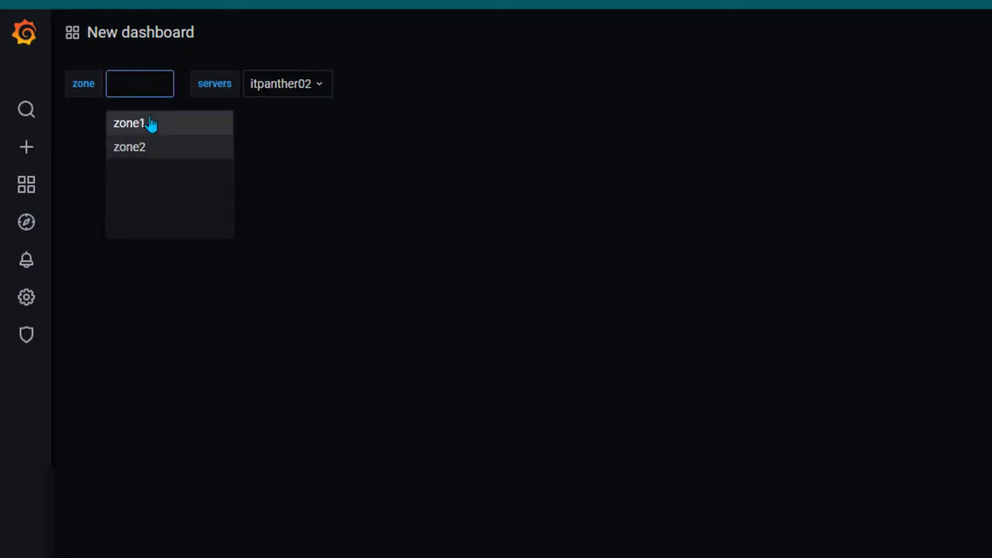
{"action": "left_click", "coordinate": [151, 124]}
{"action": "left_click", "coordinate": [159, 91]}
{"action": "left_click", "coordinate": [142, 149]}
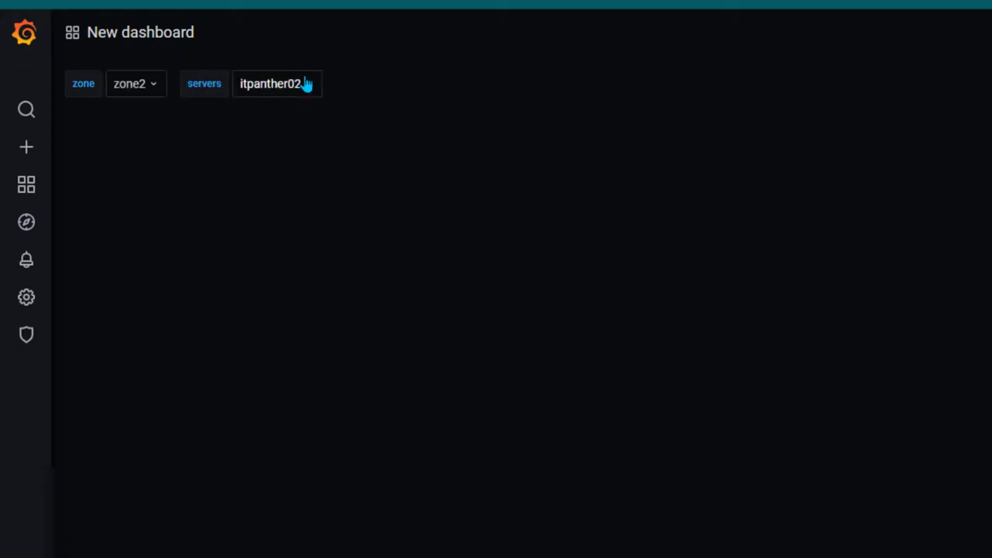
{"action": "left_click", "coordinate": [310, 88]}
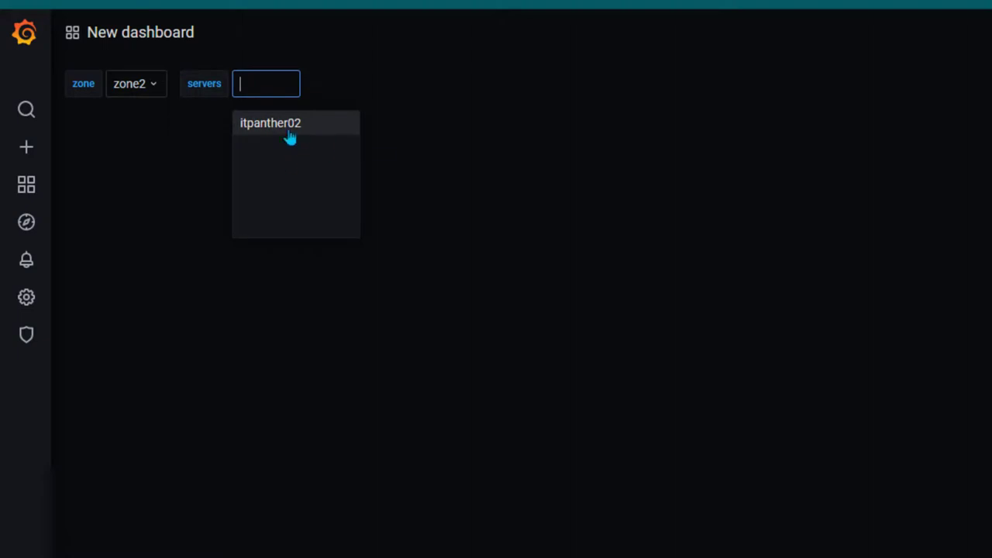
Remove the location condition from the servers variable's query, update the variable and return to the dashboard.
{"action": "left_click", "coordinate": [409, 127]}
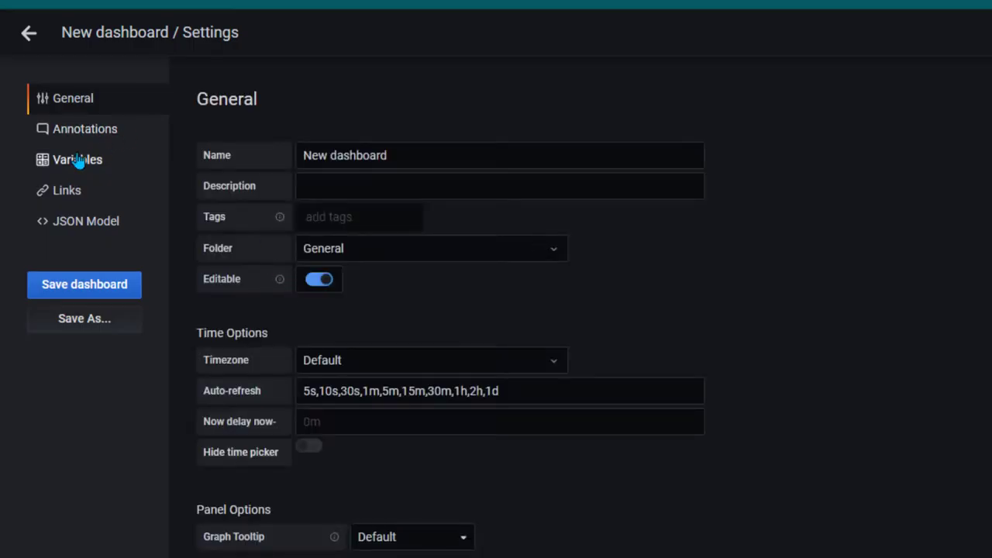
{"action": "left_click", "coordinate": [78, 161]}
{"action": "left_click", "coordinate": [219, 252]}
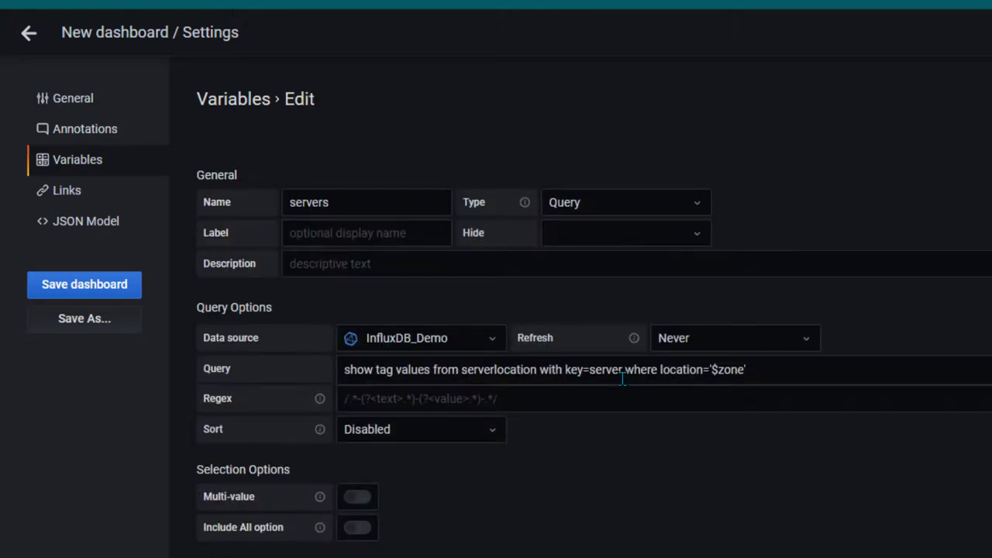
{"action": "left_click_drag", "start_coordinate": [626, 372], "coordinate": [795, 372]}
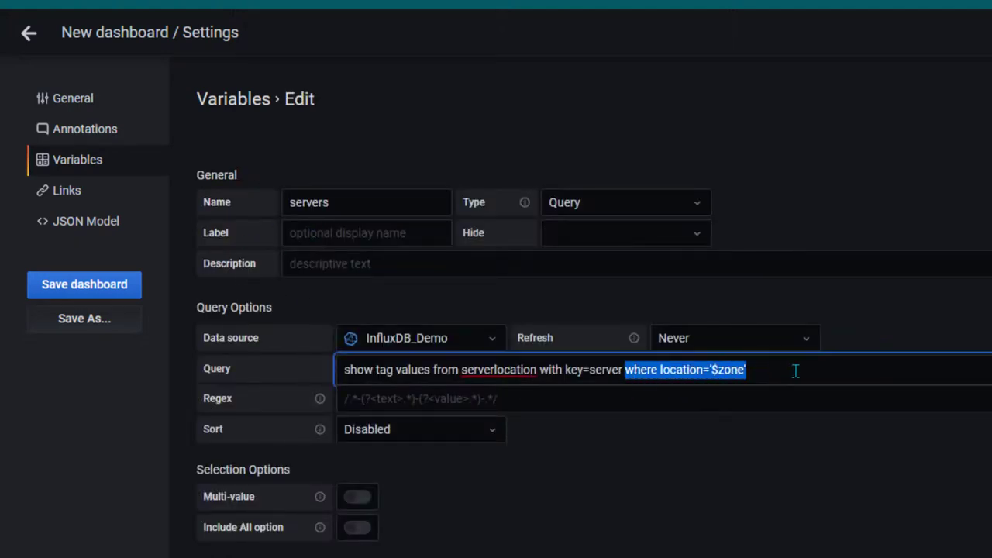
{"action": "key", "text": "BackSpace"}
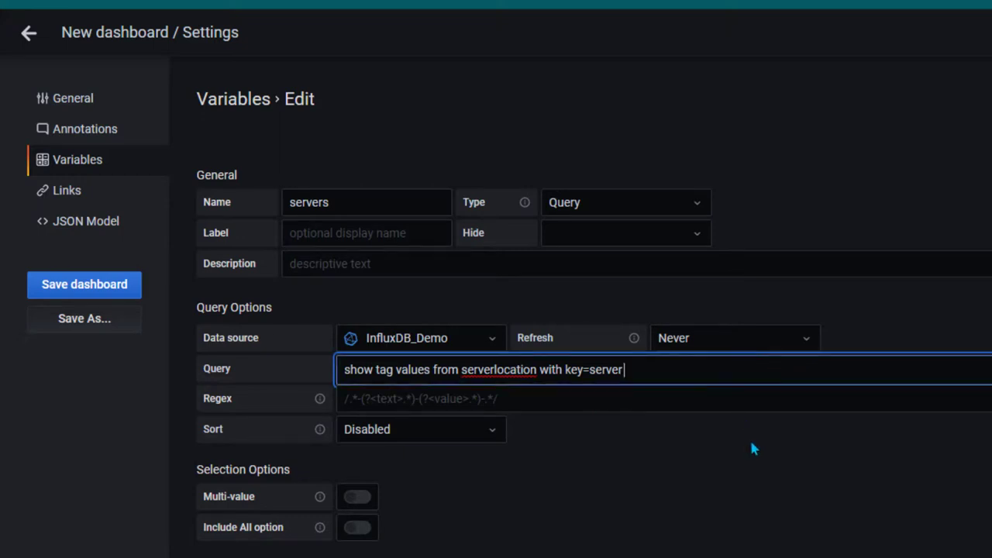
{"action": "scroll", "coordinate": [465, 465], "scroll_direction": "down", "scroll_amount": 3}
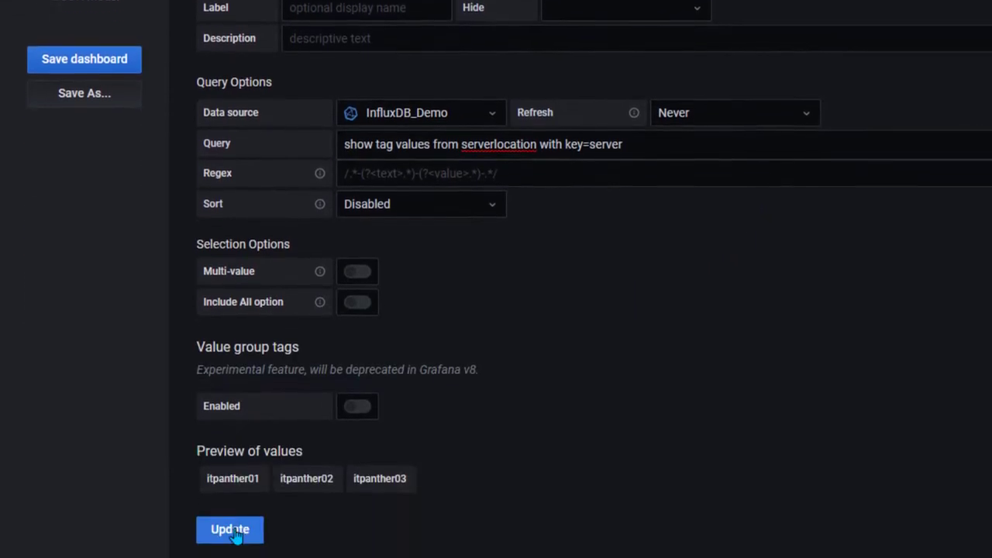
{"action": "left_click", "coordinate": [232, 529]}
{"action": "key", "text": "Escape"}
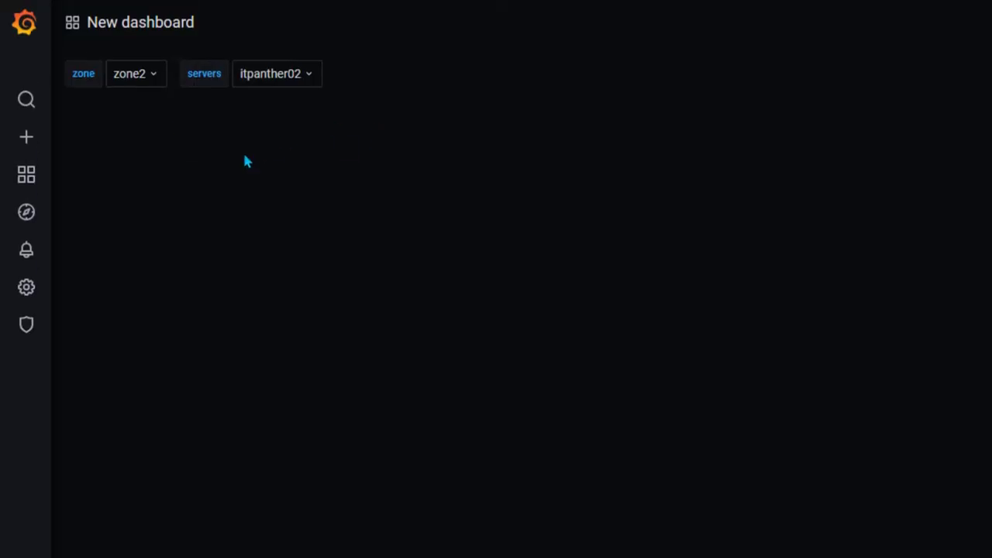
Switch the dashboard's zone to zone1 and back to zone2, examining the servers offered for each.
{"action": "left_click", "coordinate": [151, 85]}
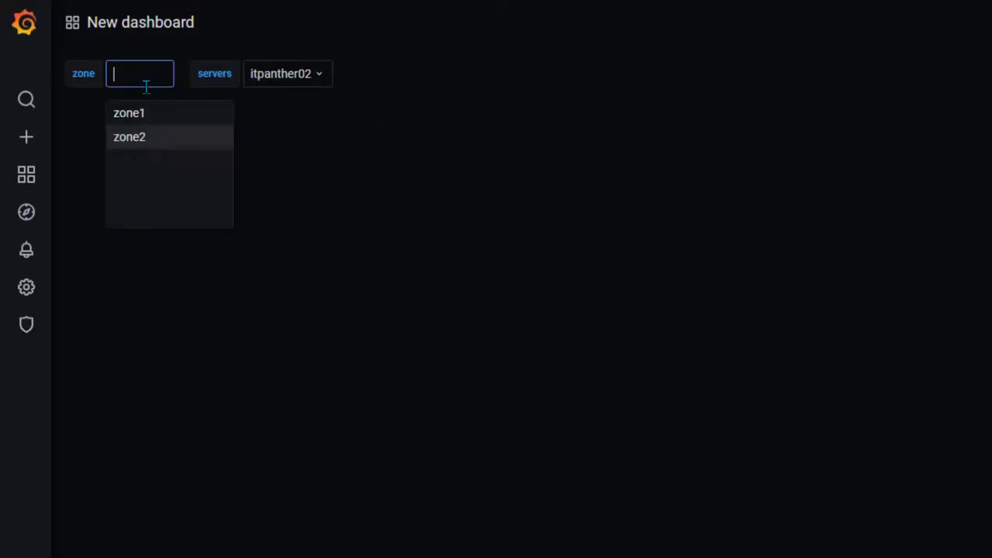
{"action": "left_click", "coordinate": [146, 113]}
{"action": "left_click", "coordinate": [311, 86]}
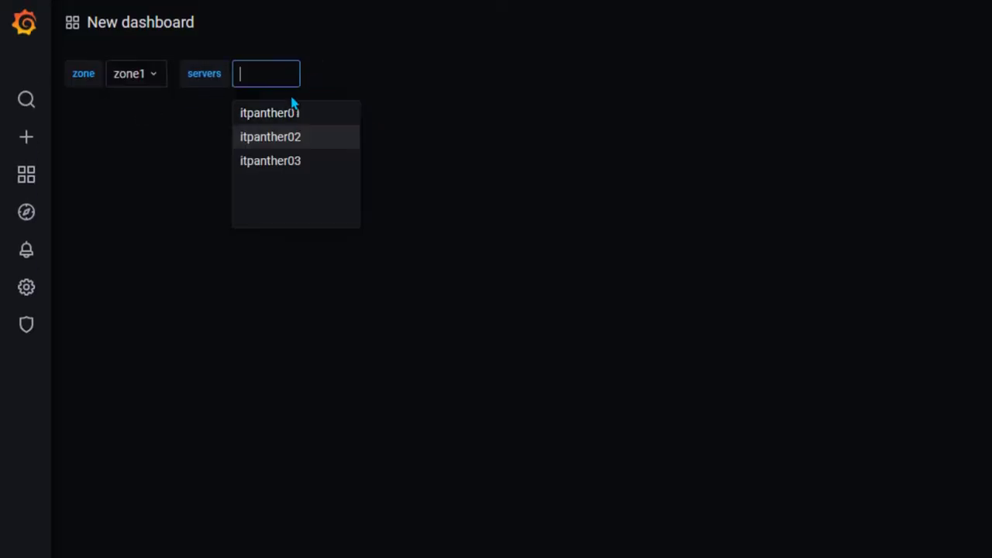
{"action": "left_click", "coordinate": [156, 73]}
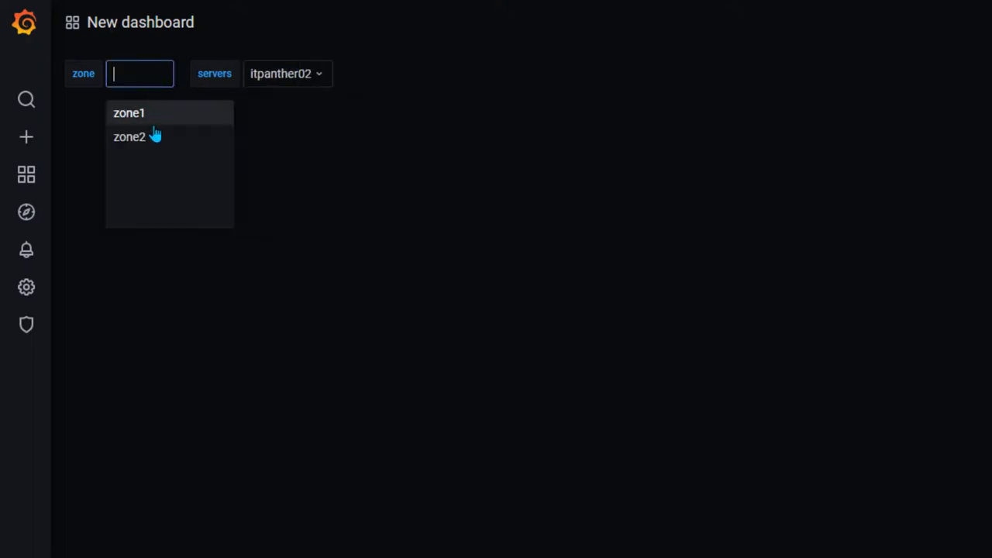
{"action": "left_click", "coordinate": [155, 136]}
{"action": "left_click", "coordinate": [303, 80]}
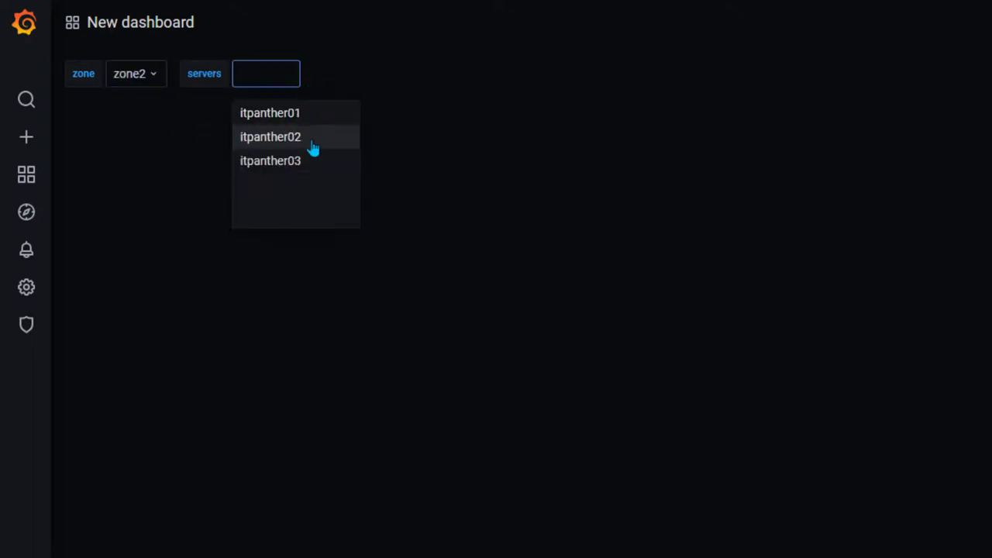
{"action": "left_click", "coordinate": [276, 138]}
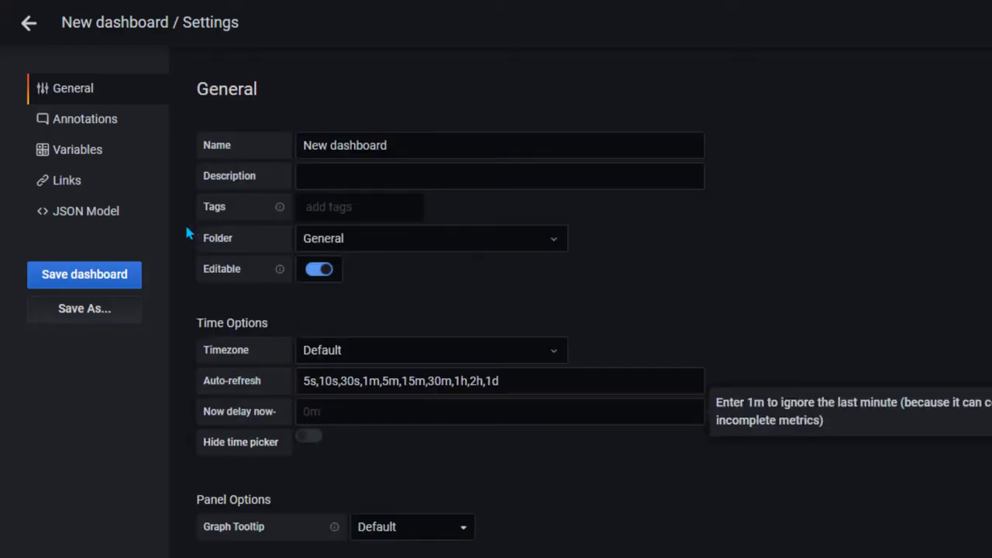
Append where location='$zone' to the servers variable's query in the dashboard settings.
{"action": "left_click", "coordinate": [90, 155]}
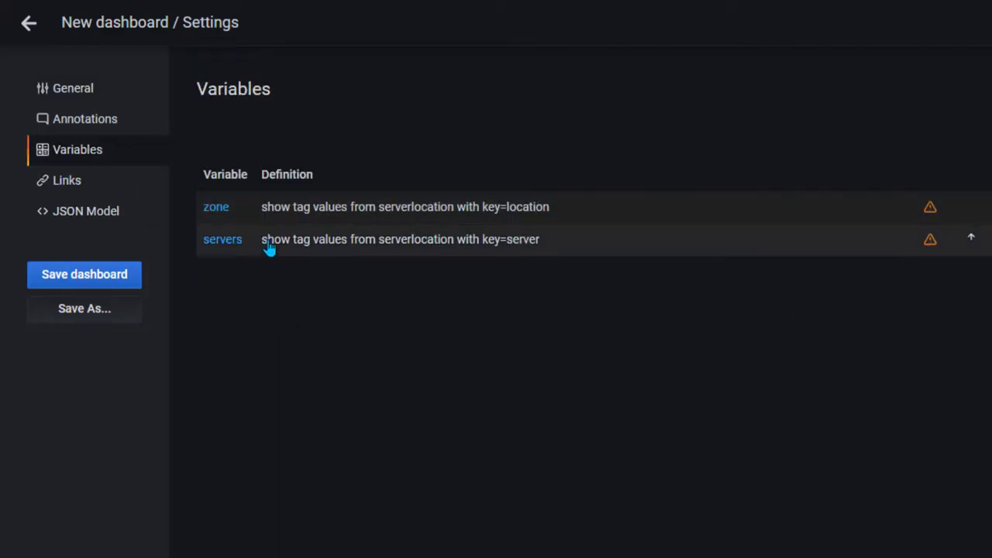
{"action": "left_click", "coordinate": [222, 240]}
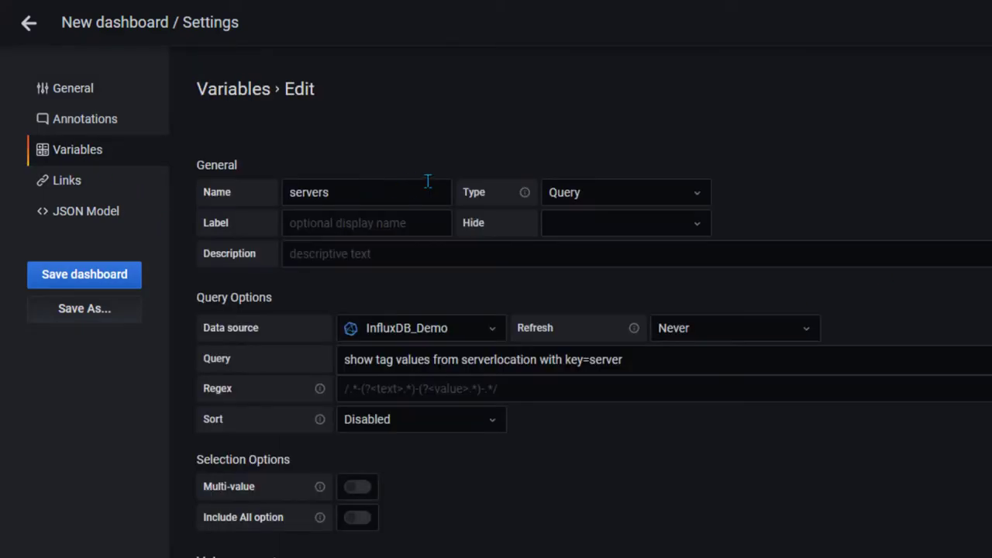
{"action": "left_click", "coordinate": [667, 357]}
{"action": "type", "text": "where location='$zone"}
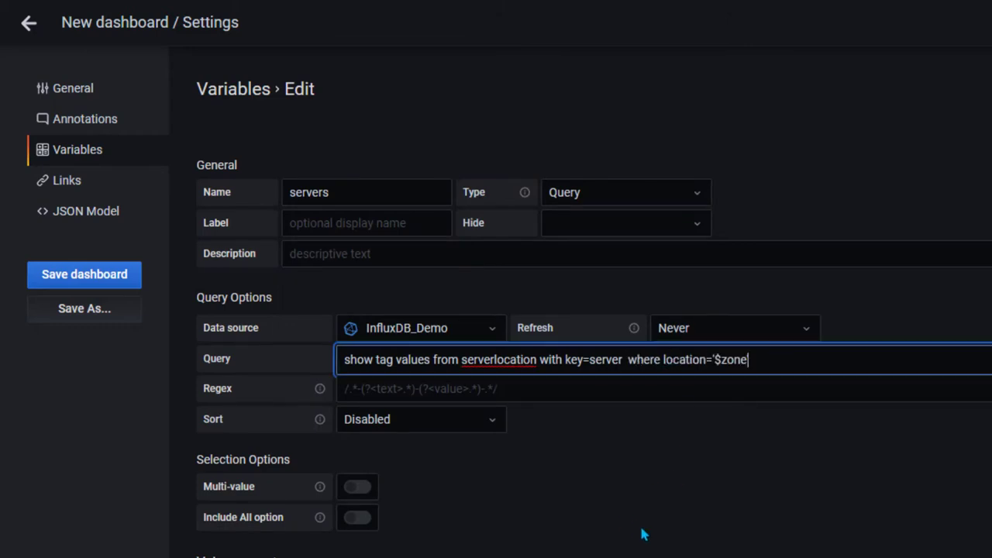
{"action": "left_click", "coordinate": [185, 316]}
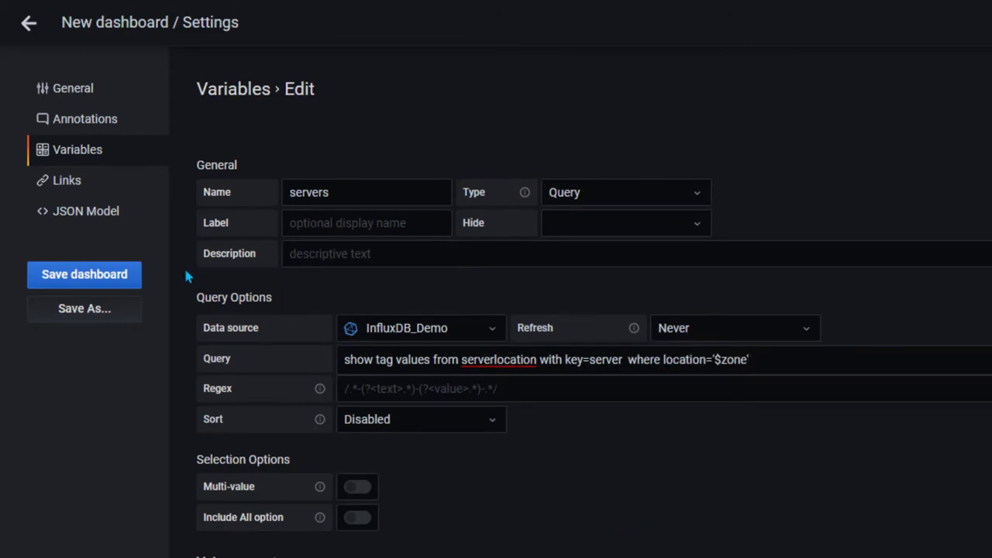
Return to the dashboard, check the servers offered for zone2 and choose itpanther02.
{"action": "left_click", "coordinate": [28, 28]}
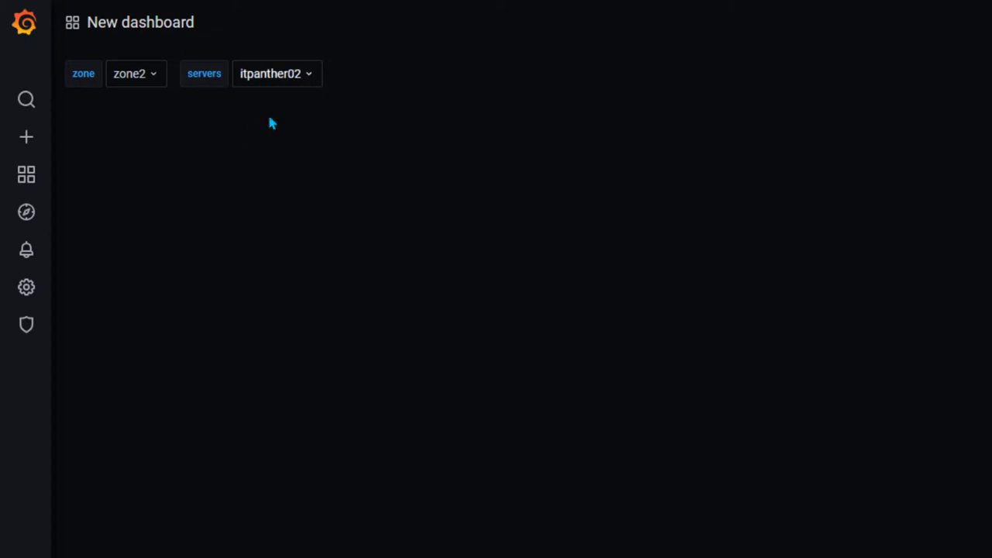
{"action": "left_click", "coordinate": [299, 91]}
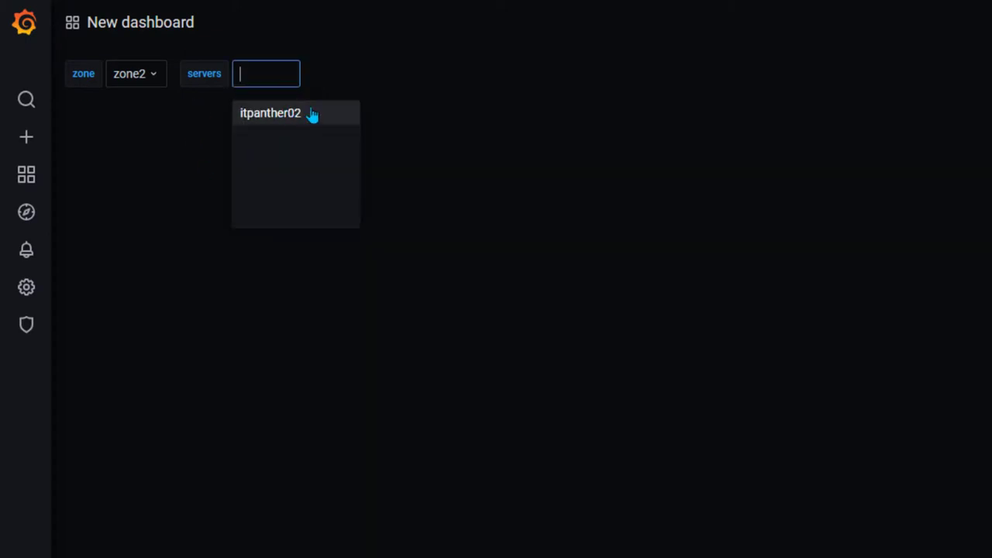
{"action": "left_click", "coordinate": [313, 114]}
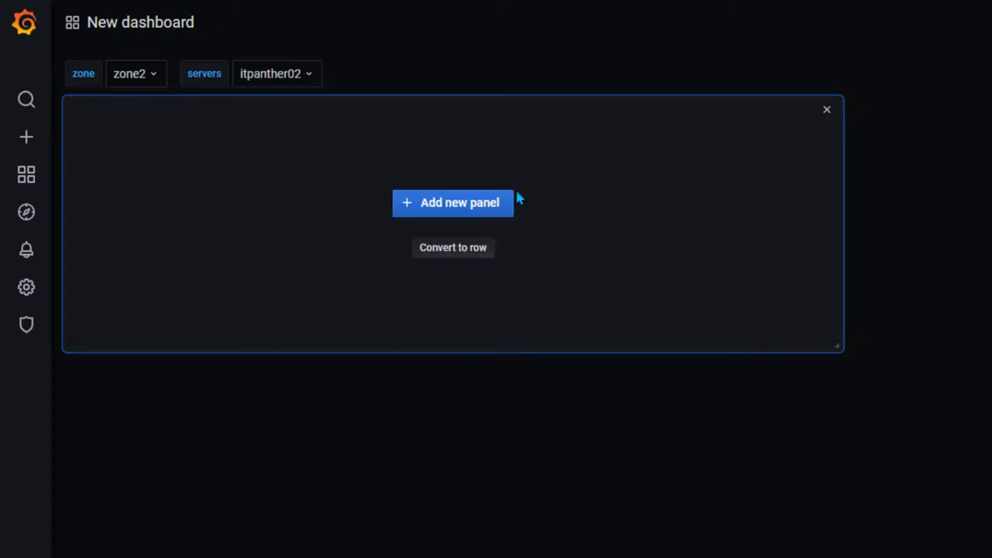
Add a new panel querying the mean of used_percent from the mem measurement, grouped by time at 10s.
{"action": "left_click", "coordinate": [434, 211]}
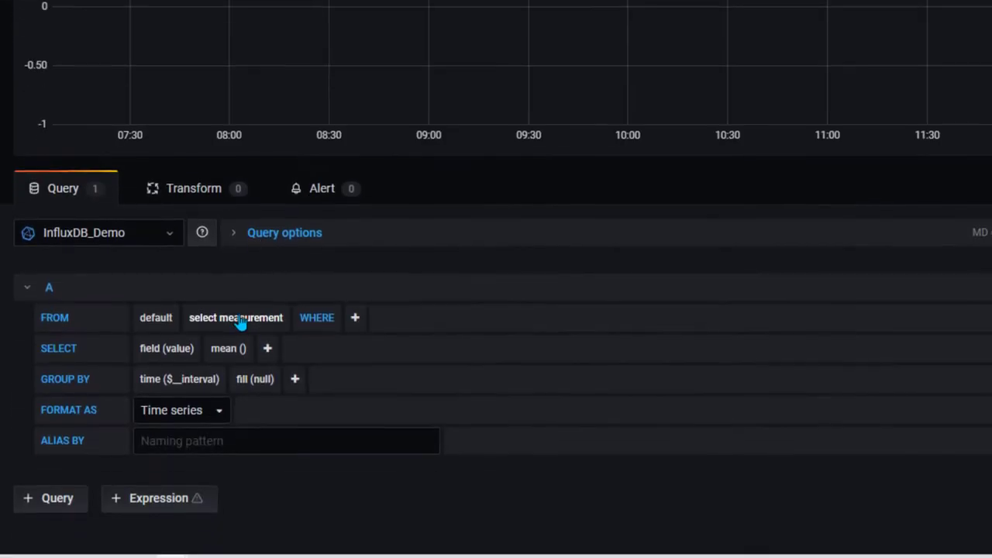
{"action": "left_click", "coordinate": [242, 323]}
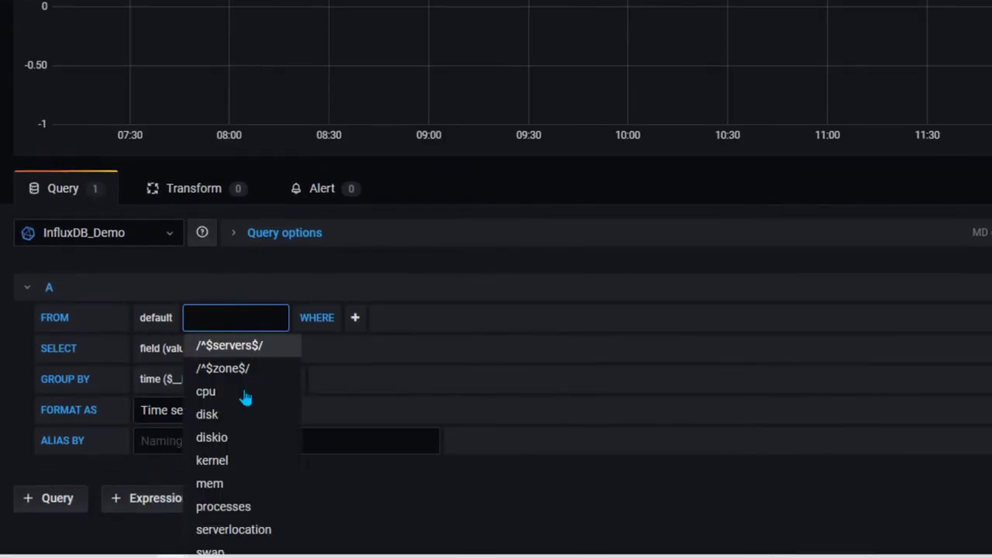
{"action": "left_click", "coordinate": [235, 487]}
{"action": "left_click", "coordinate": [179, 350]}
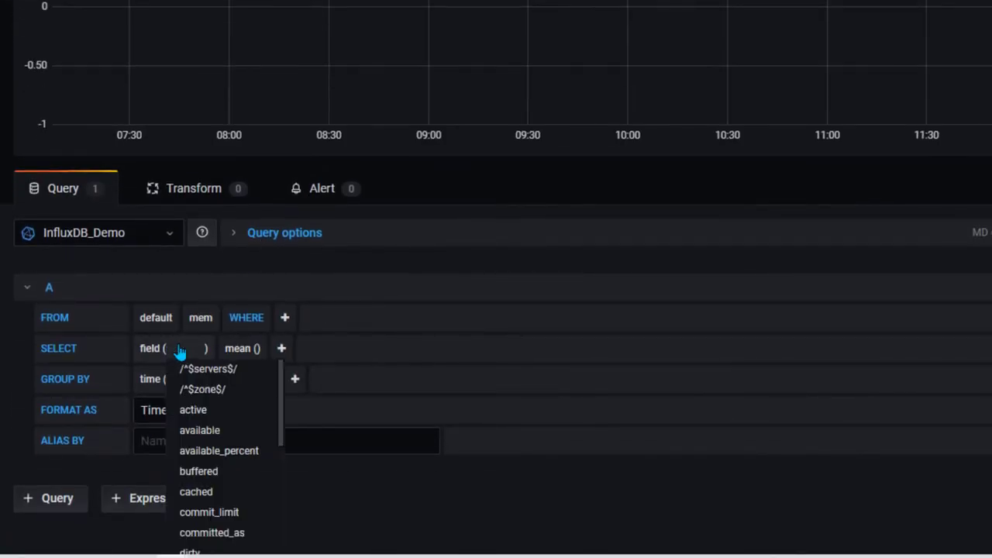
{"action": "type", "text": "used"}
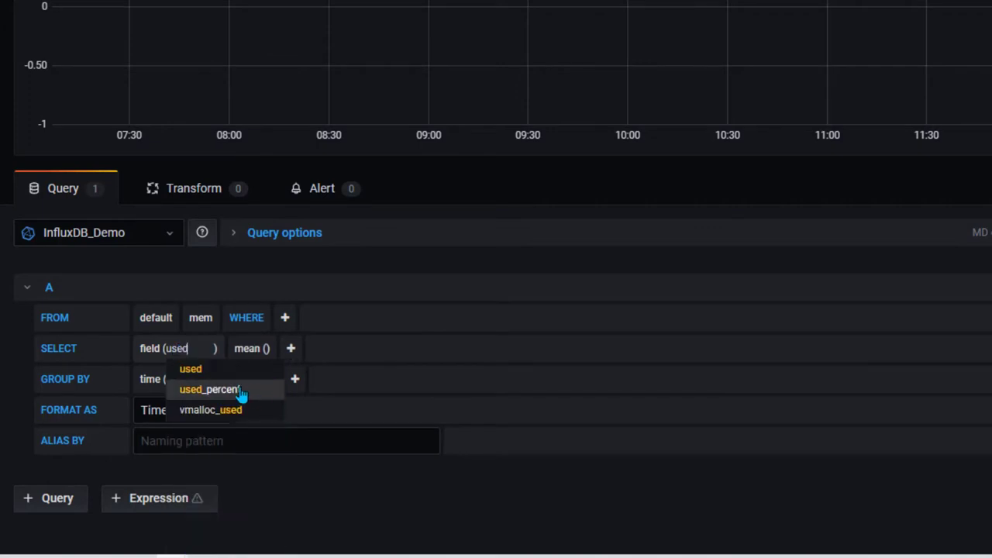
{"action": "left_click", "coordinate": [232, 392]}
{"action": "left_click", "coordinate": [184, 381]}
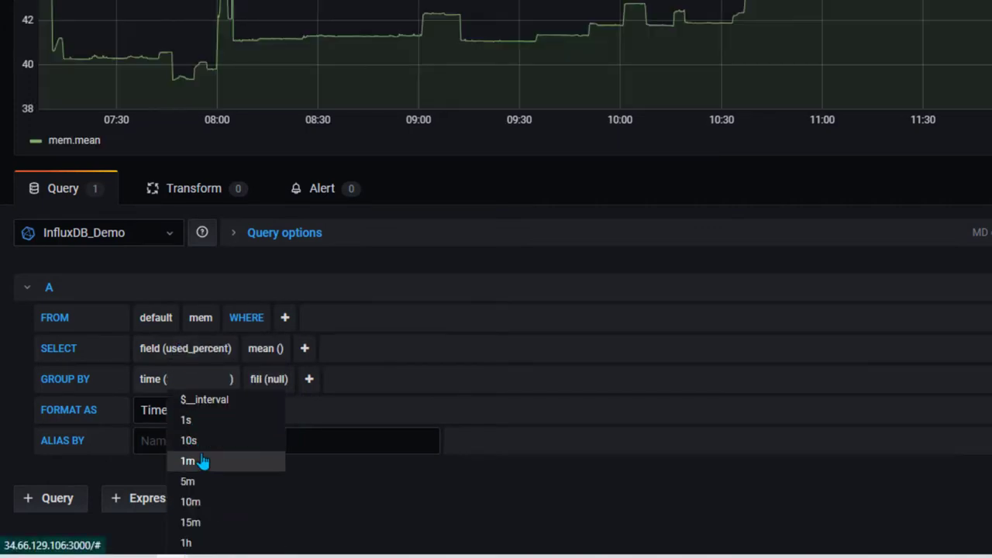
{"action": "left_click", "coordinate": [191, 439]}
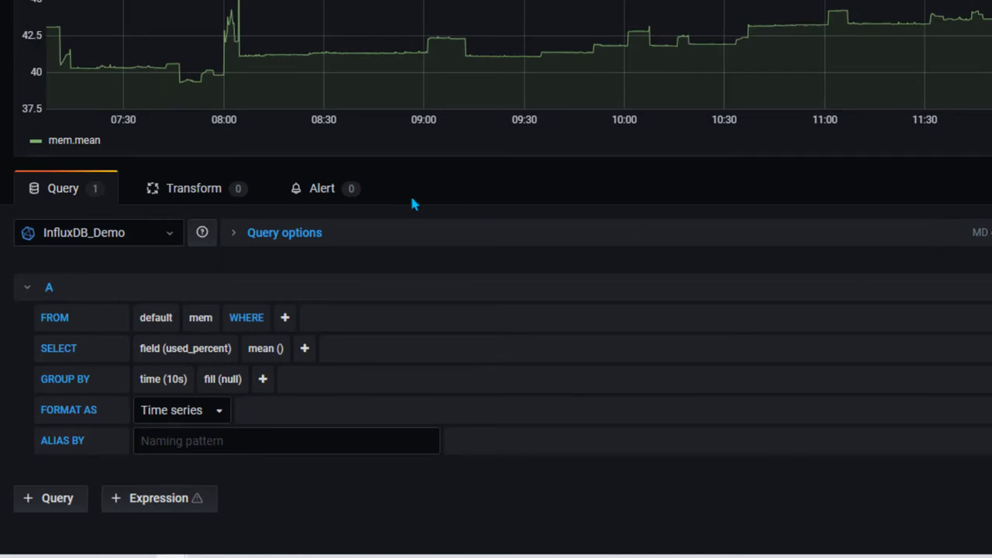
Filter the panel's query so that host matches the servers variable, /^$servers$/.
{"action": "left_click", "coordinate": [285, 318]}
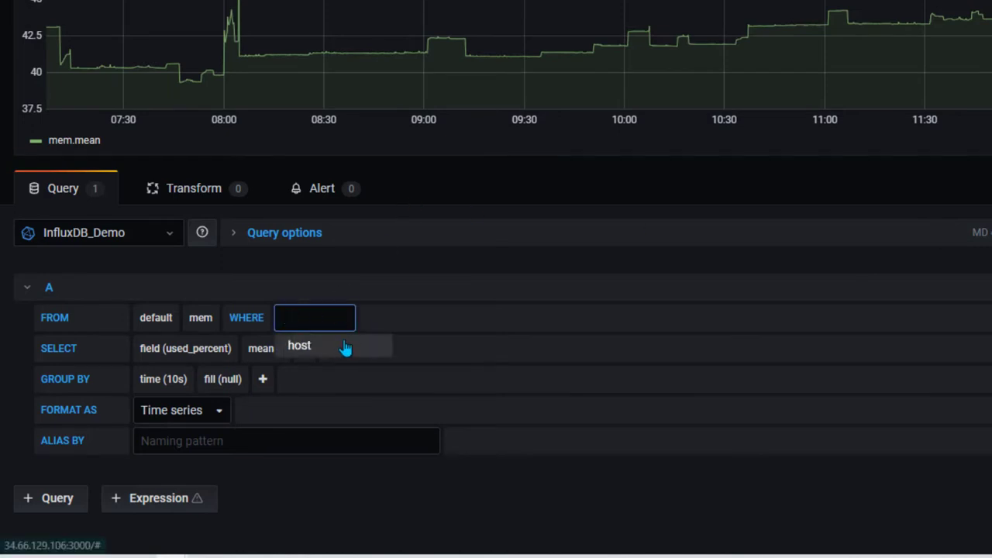
{"action": "left_click", "coordinate": [346, 347]}
{"action": "left_click", "coordinate": [395, 316]}
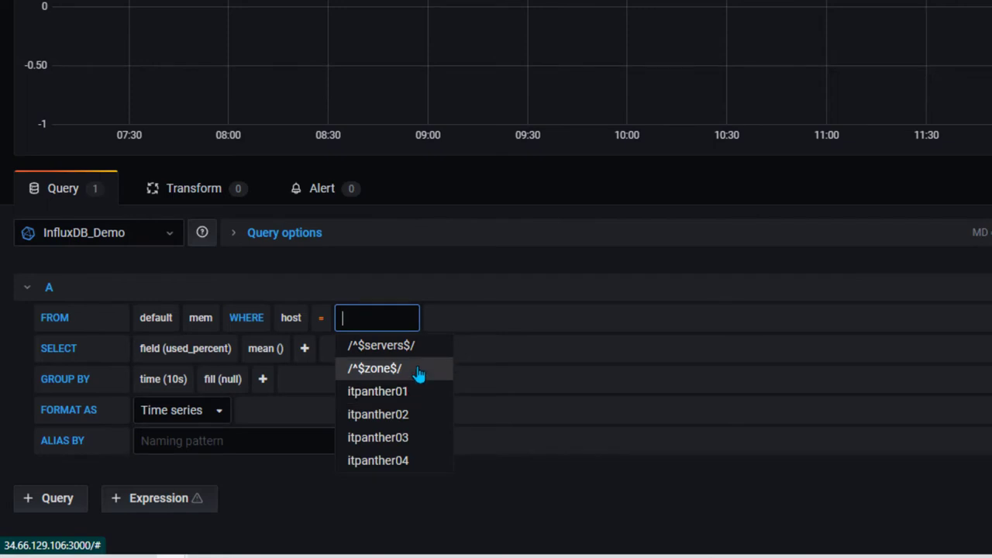
{"action": "left_click", "coordinate": [424, 356]}
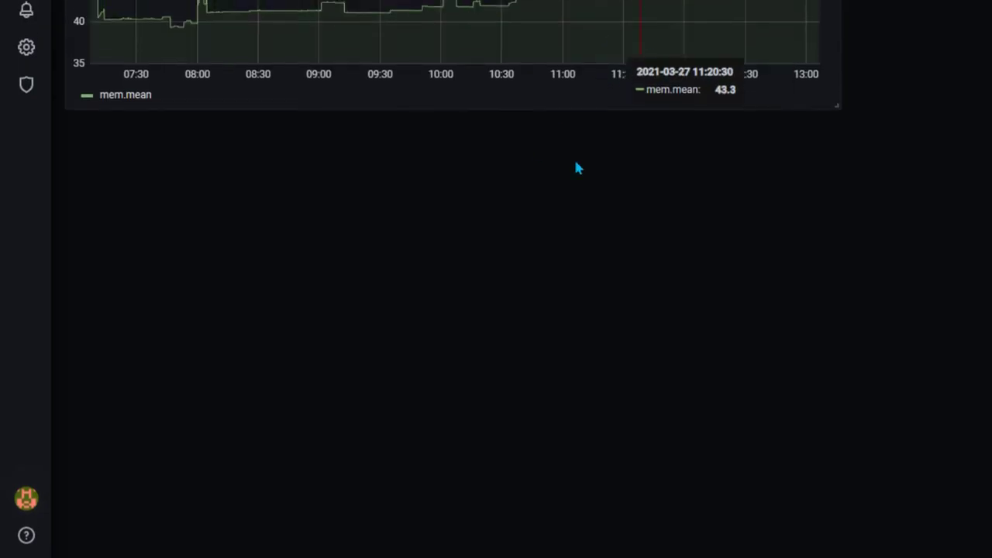
Edit the memory panel, title it "Memory Utilization - $servers" and apply the change to the dashboard.
{"action": "scroll", "coordinate": [578, 169], "scroll_direction": "up", "scroll_amount": 5}
{"action": "left_click", "coordinate": [480, 95]}
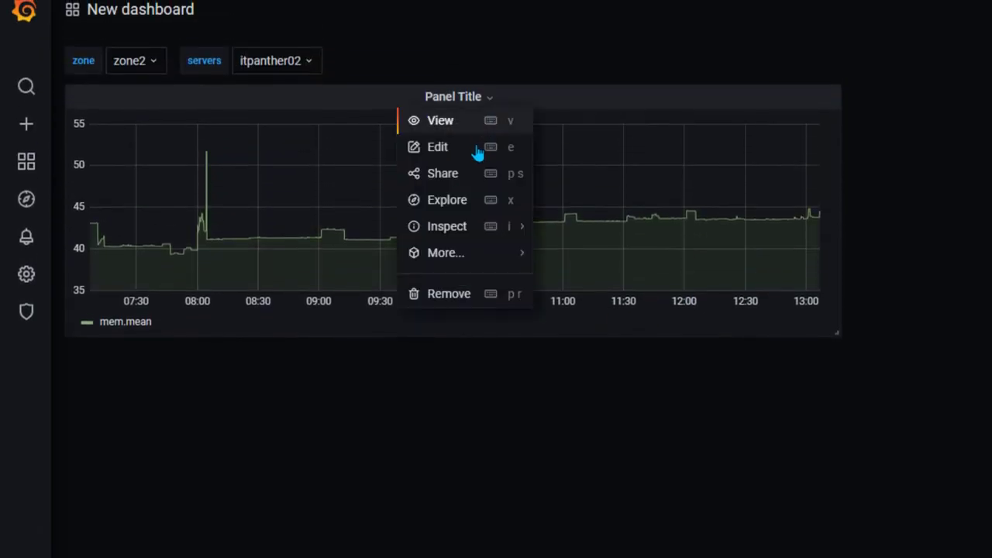
{"action": "left_click", "coordinate": [444, 150]}
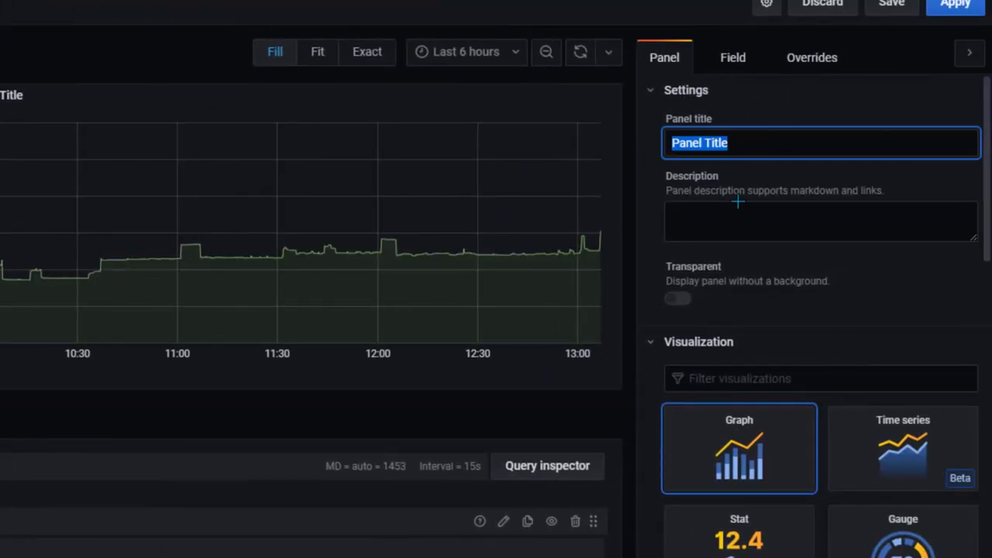
{"action": "type", "text": "Memory Utilization - $Servers"}
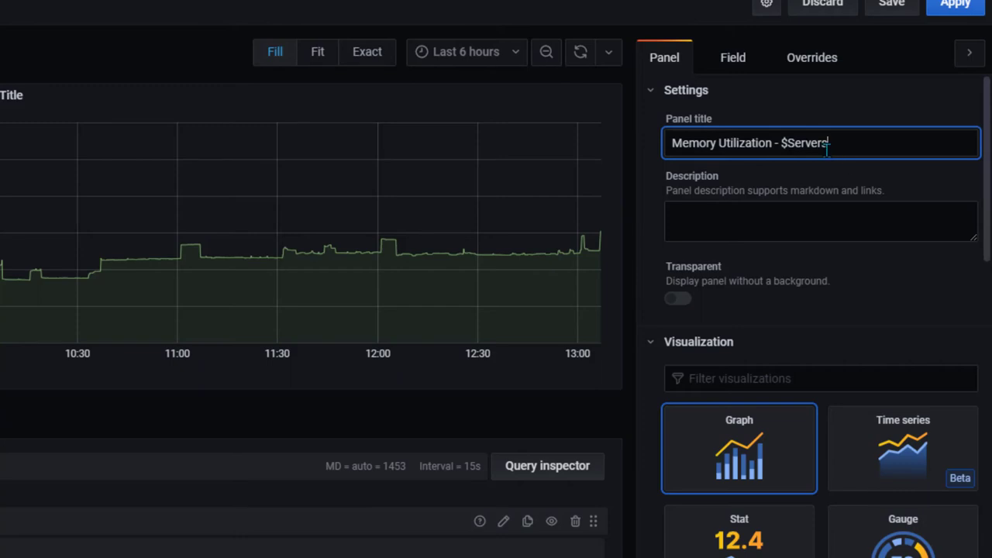
{"action": "key", "text": "BackSpace"}
{"action": "type", "text": "s"}
{"action": "left_click", "coordinate": [959, 6]}
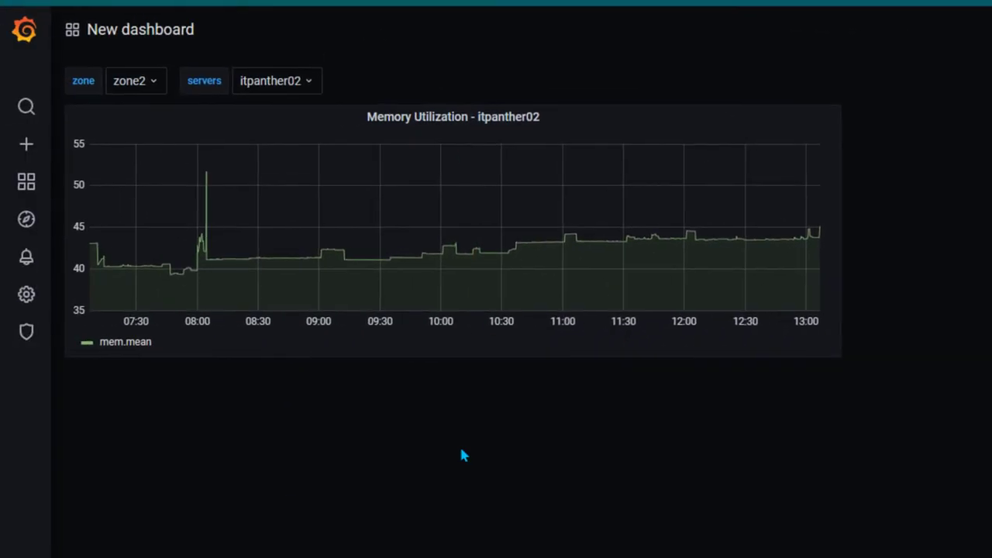
Set the dashboard's zone to zone1 and its server to itpanther03.
{"action": "left_click", "coordinate": [152, 85]}
{"action": "left_click", "coordinate": [152, 126]}
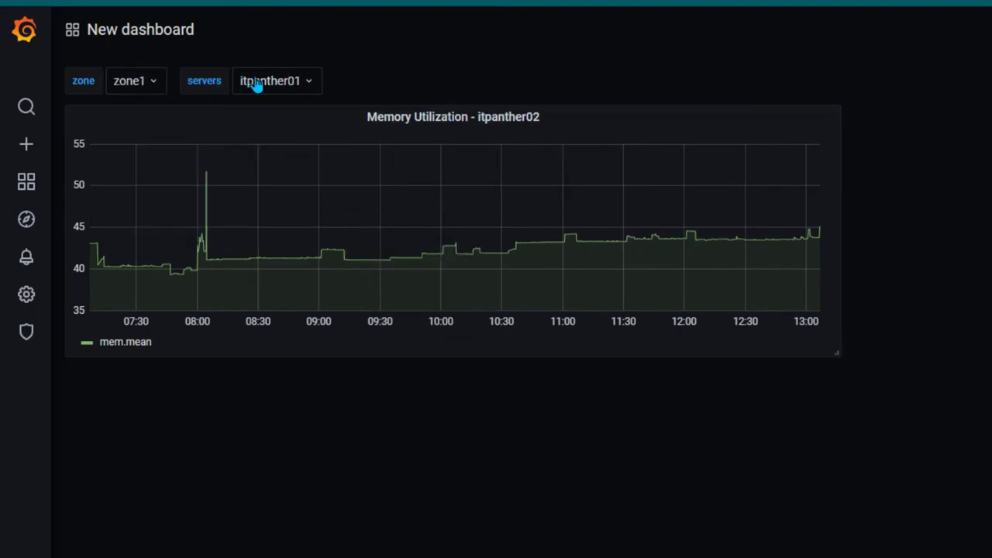
{"action": "left_click", "coordinate": [308, 87]}
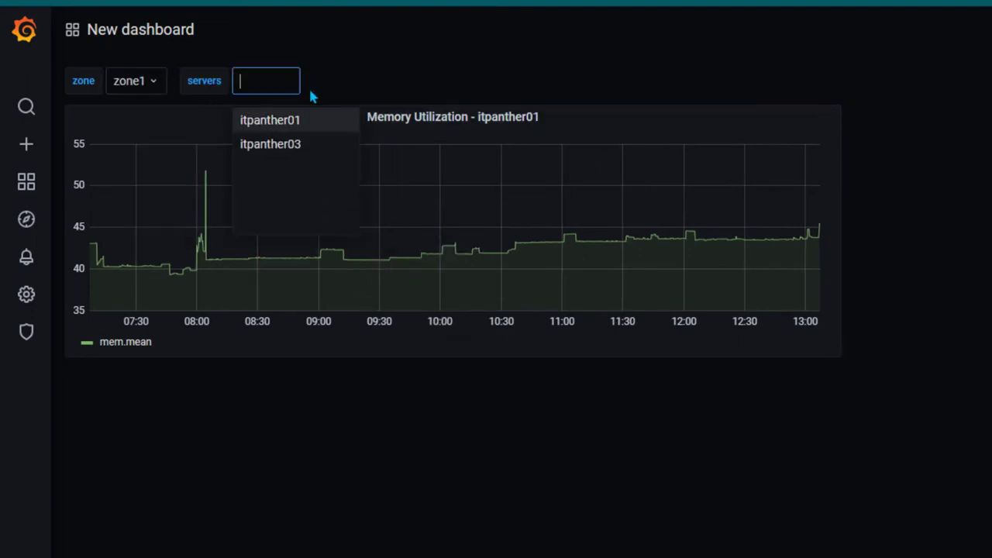
{"action": "left_click", "coordinate": [300, 145]}
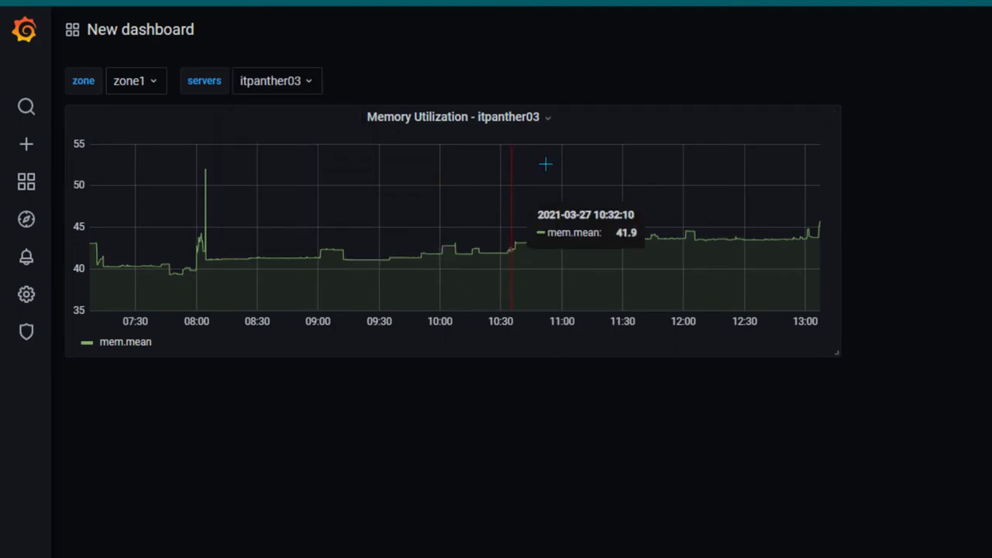